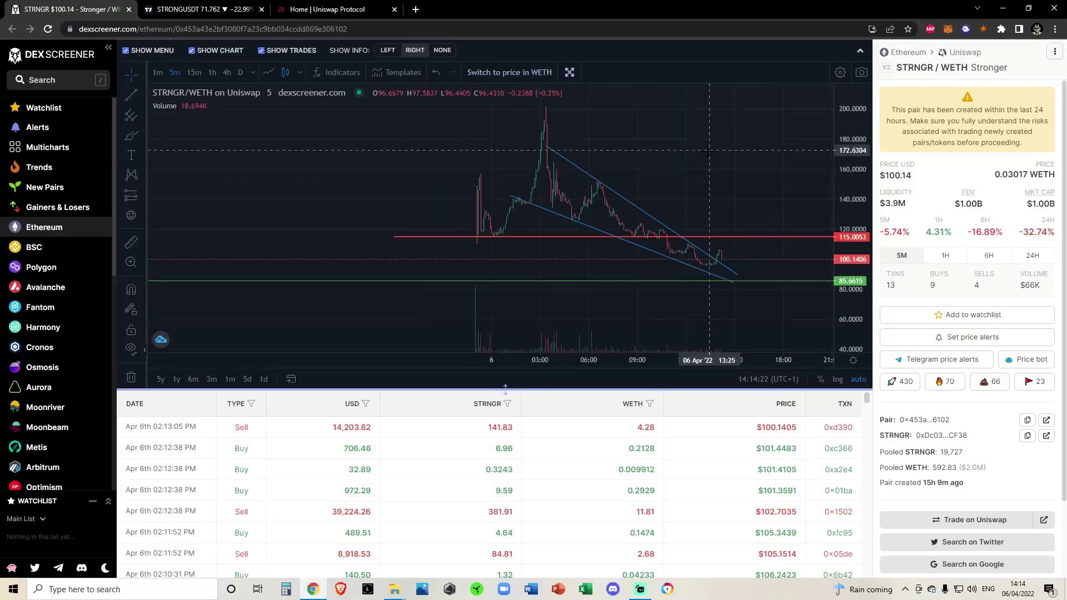
Step: Leave the zoomed STRNGR/WETH chart and bring up the STRONGUSDT TradingView tab
scroll(639, 145, "up", 2)
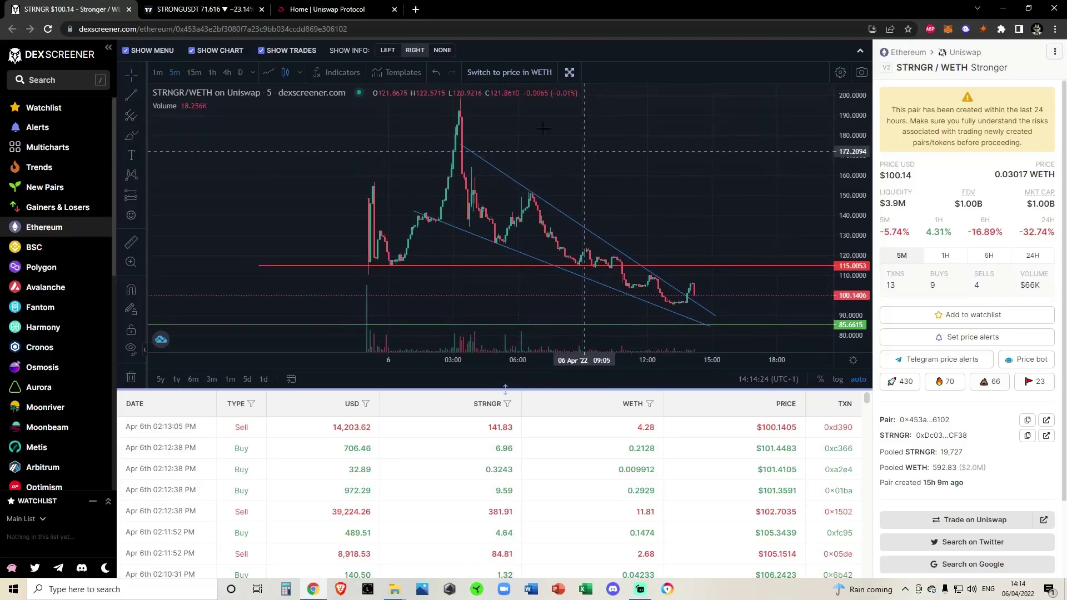
left_click(201, 9)
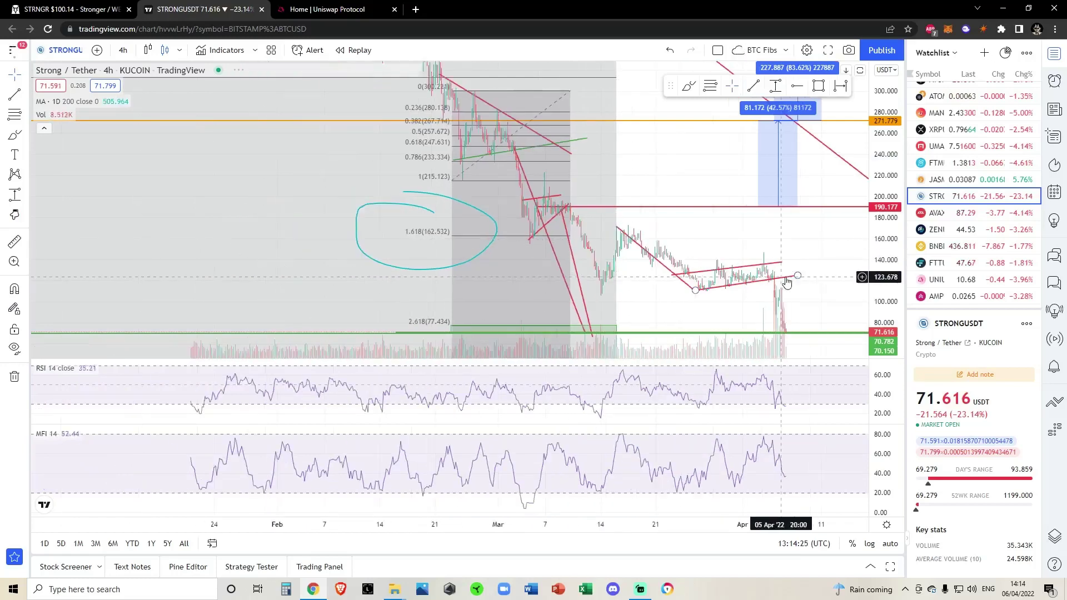
Step: Compare STRONGUSDT against STRNGR/WETH, then pan to show the latest drop with space to the right
scroll(786, 282, "up", 2)
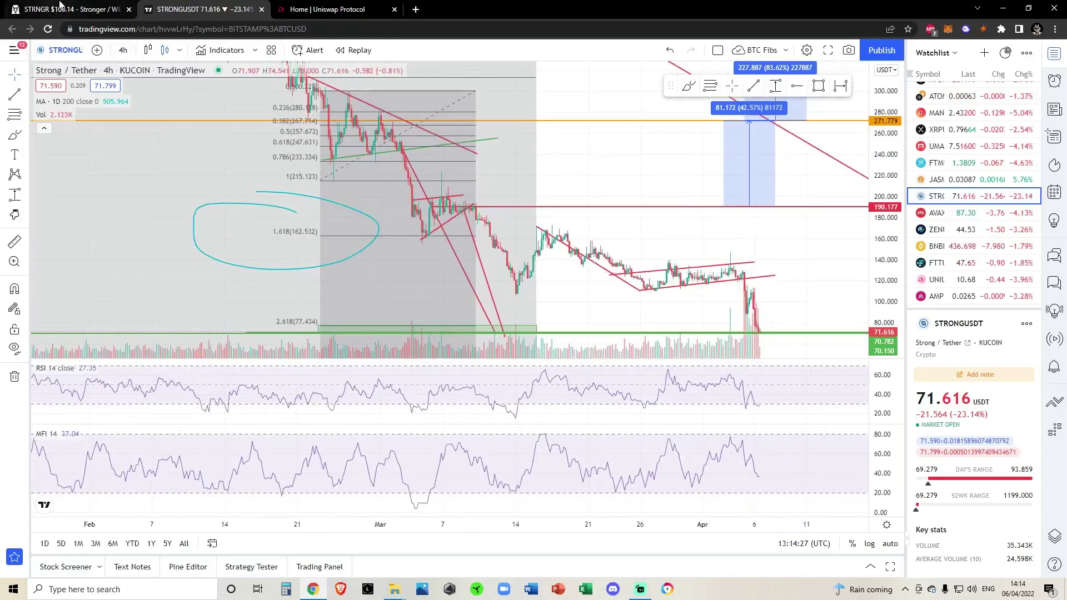
left_click(61, 7)
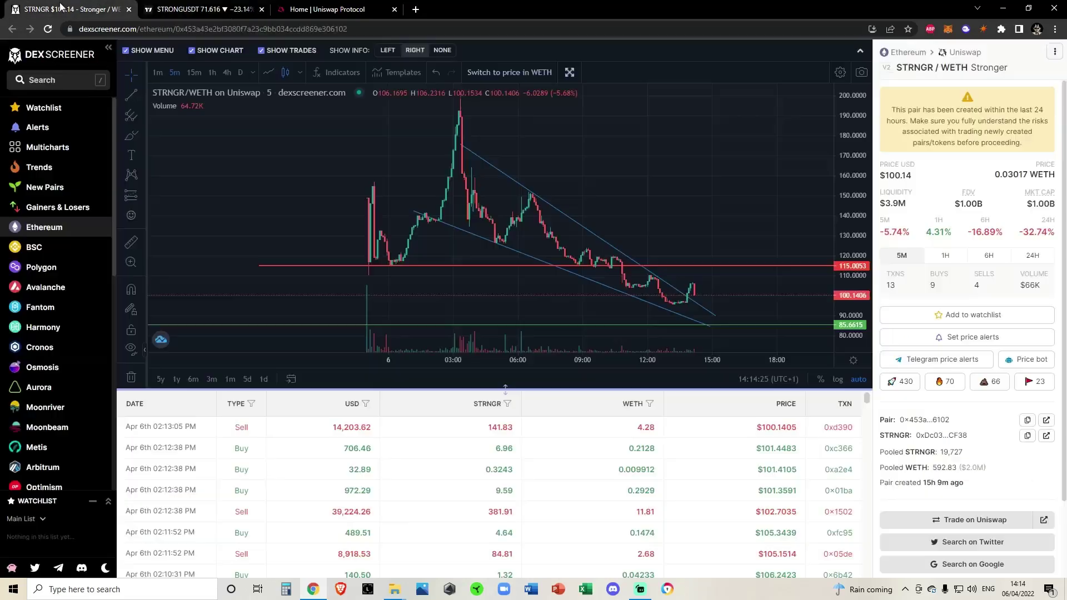
left_click(185, 11)
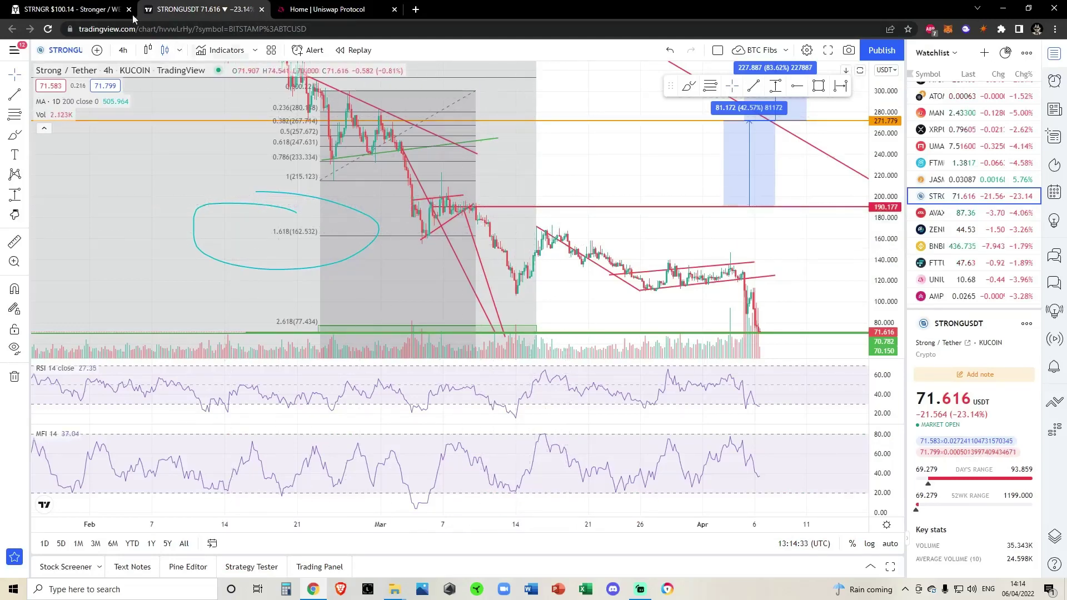
left_click(102, 11)
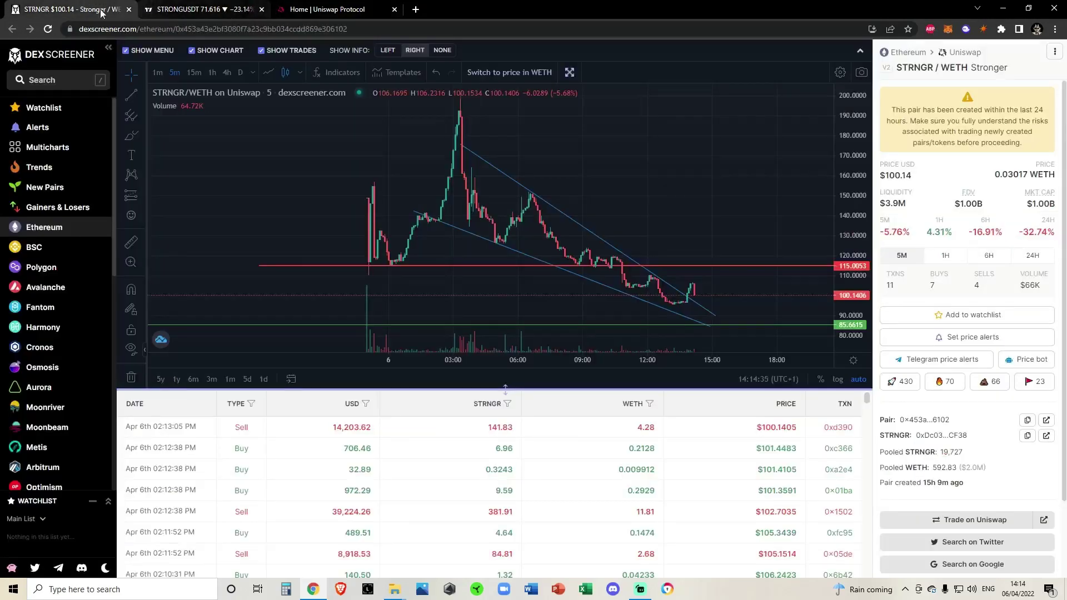
left_click(186, 12)
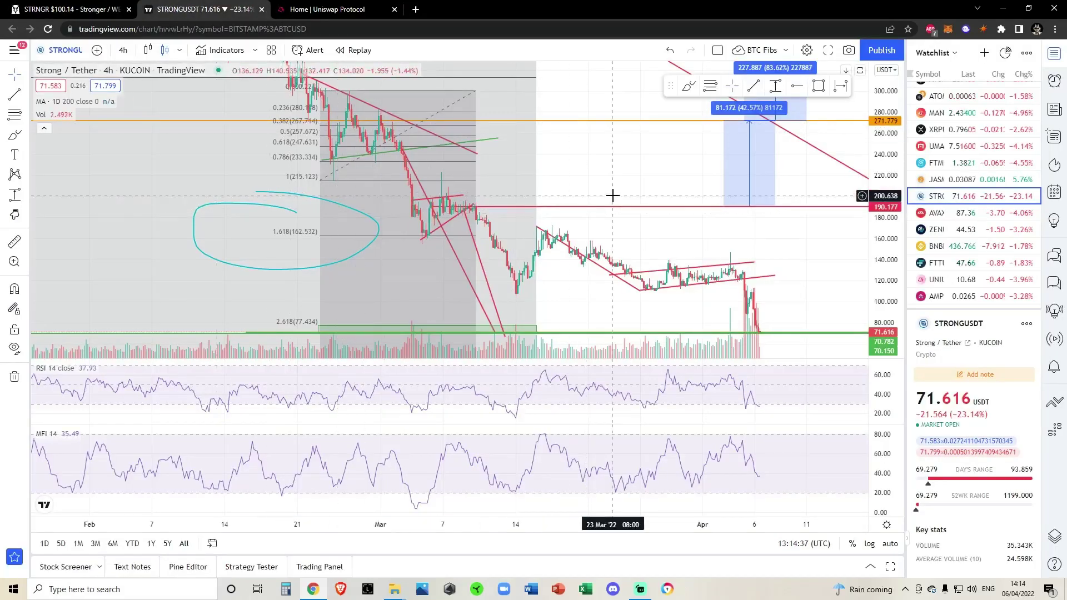
left_click_drag(615, 195, 547, 139)
left_click_drag(581, 202, 707, 243)
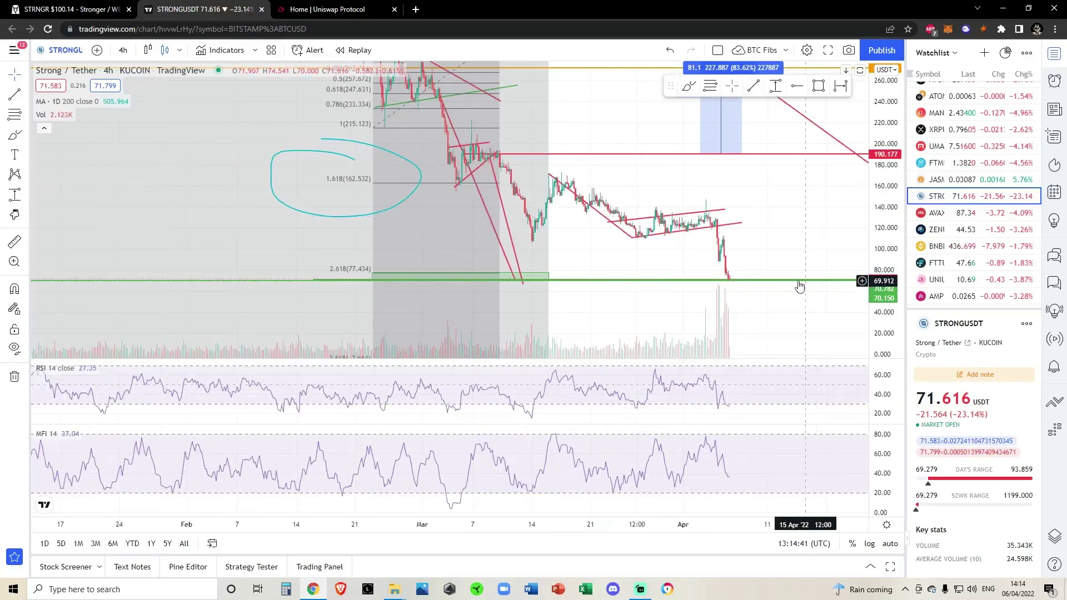
Step: Switch STRONGUSDT to 1-day candles and frame February to May for a price-range measurement
left_click(123, 50)
left_click(138, 401)
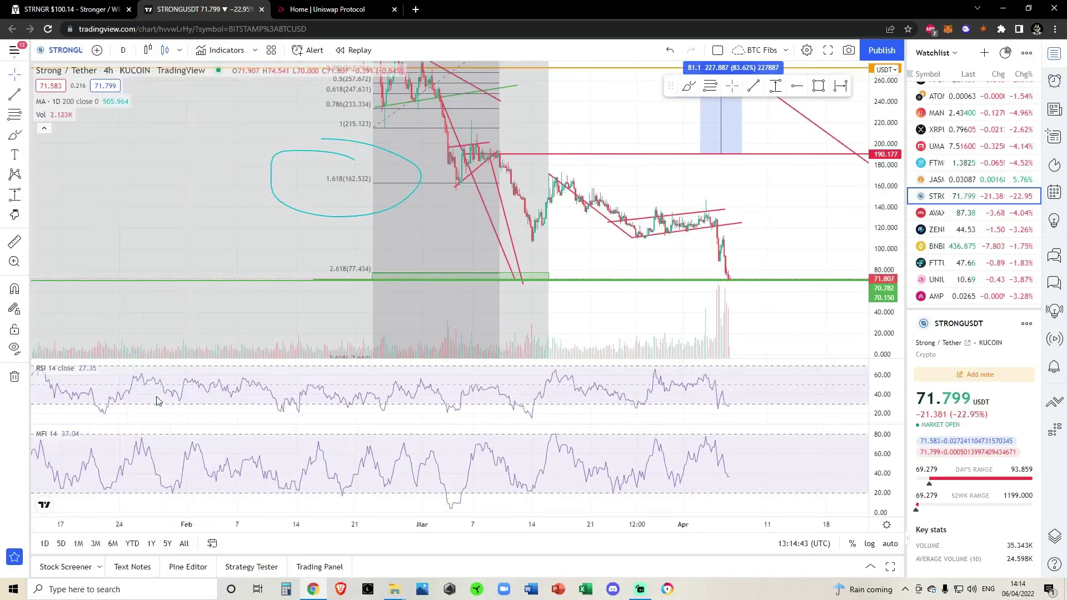
scroll(639, 309, "up", 5)
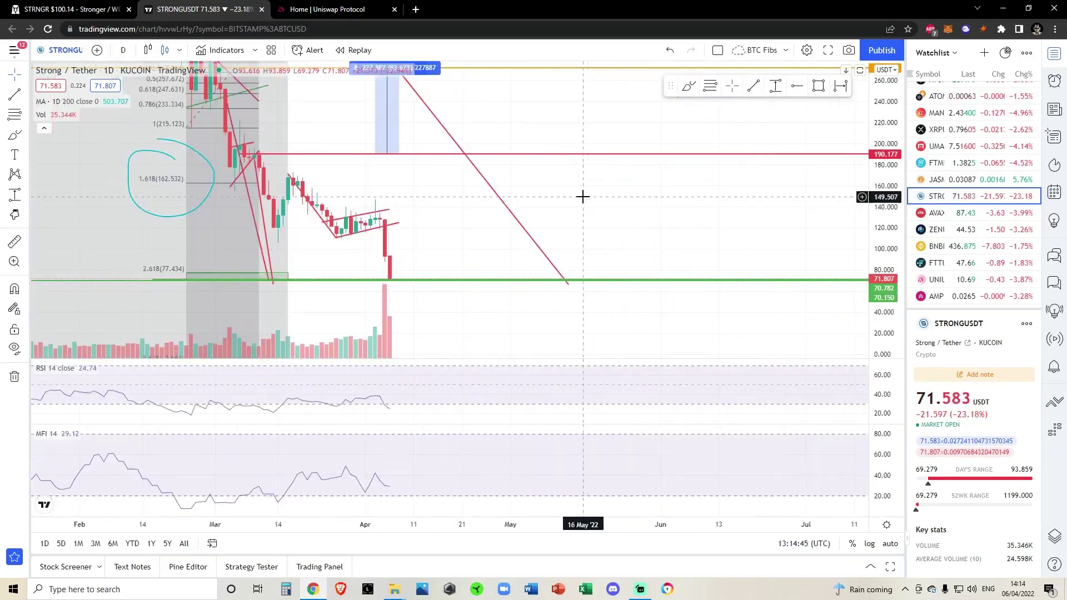
left_click_drag(581, 195, 894, 297)
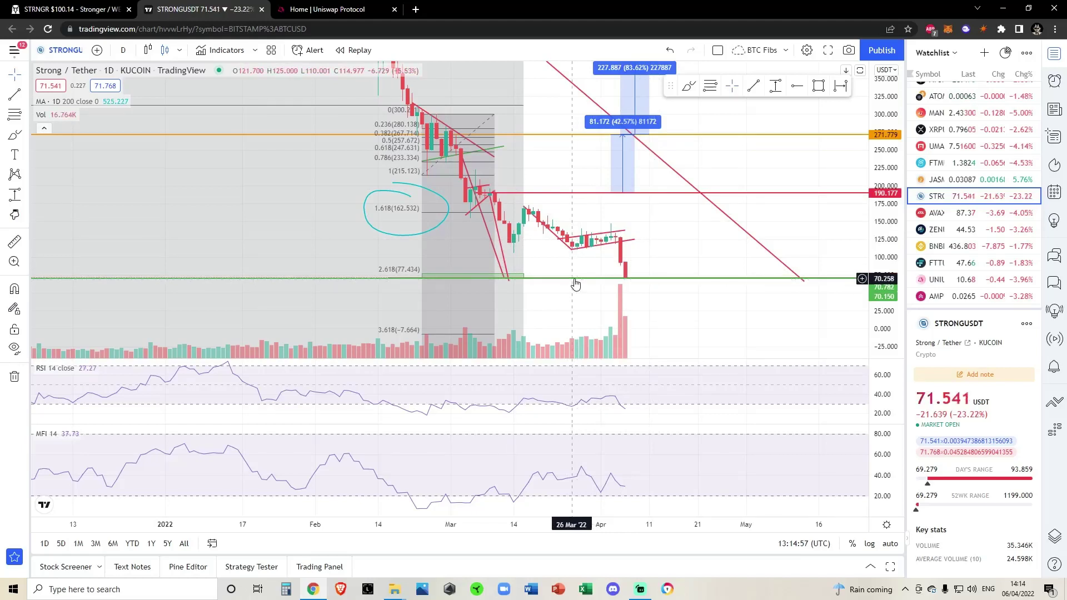
left_click(774, 87)
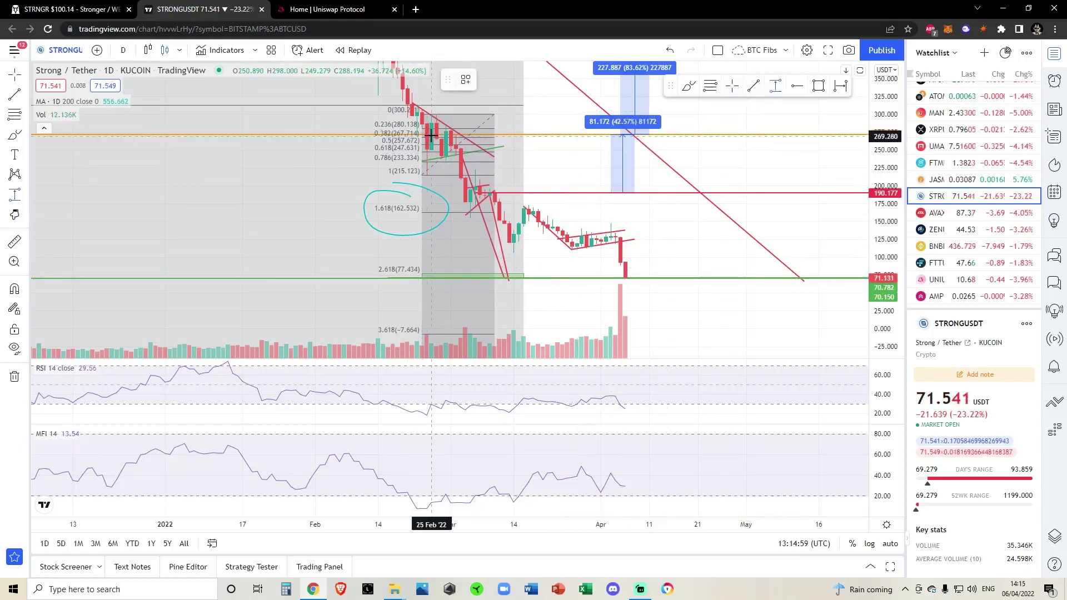
Step: Measure the Feb 25 high down to the green support line, extended to 22 March (-201.354, -73.92%)
left_click(431, 134)
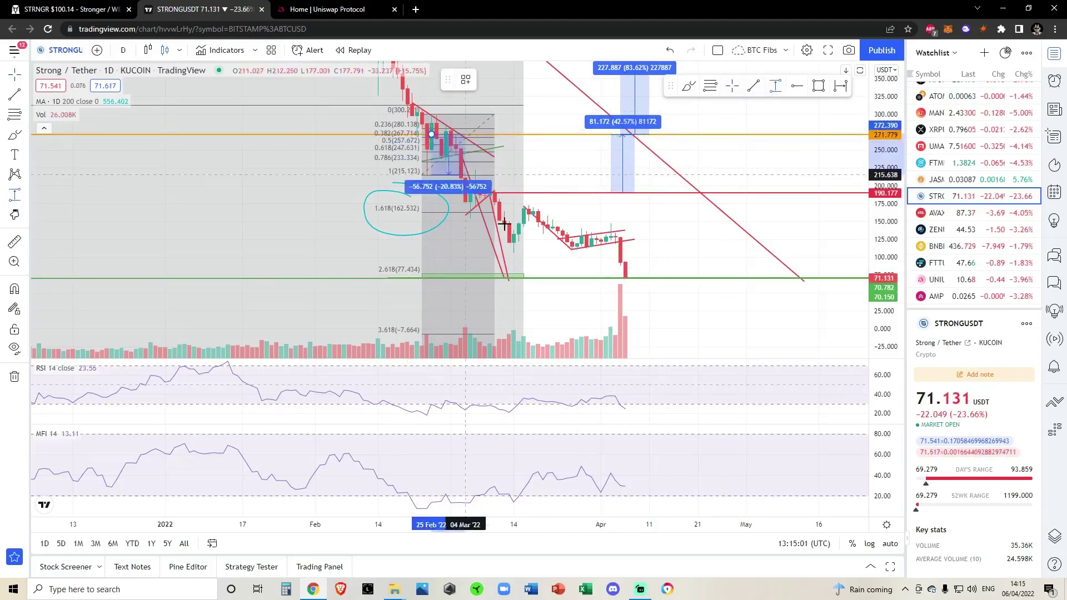
left_click(522, 278)
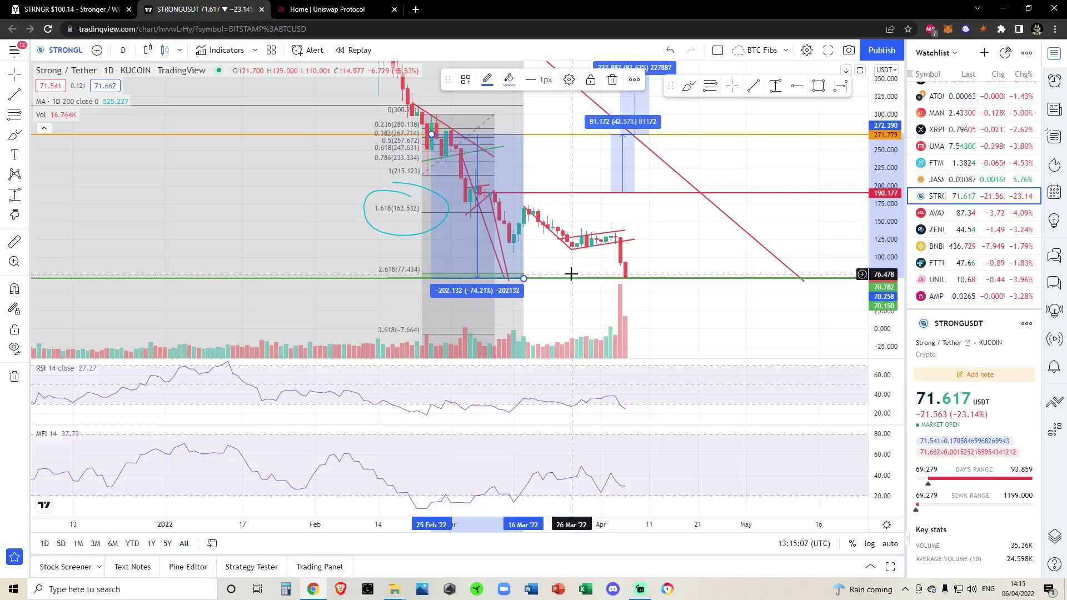
left_click_drag(525, 281, 554, 282)
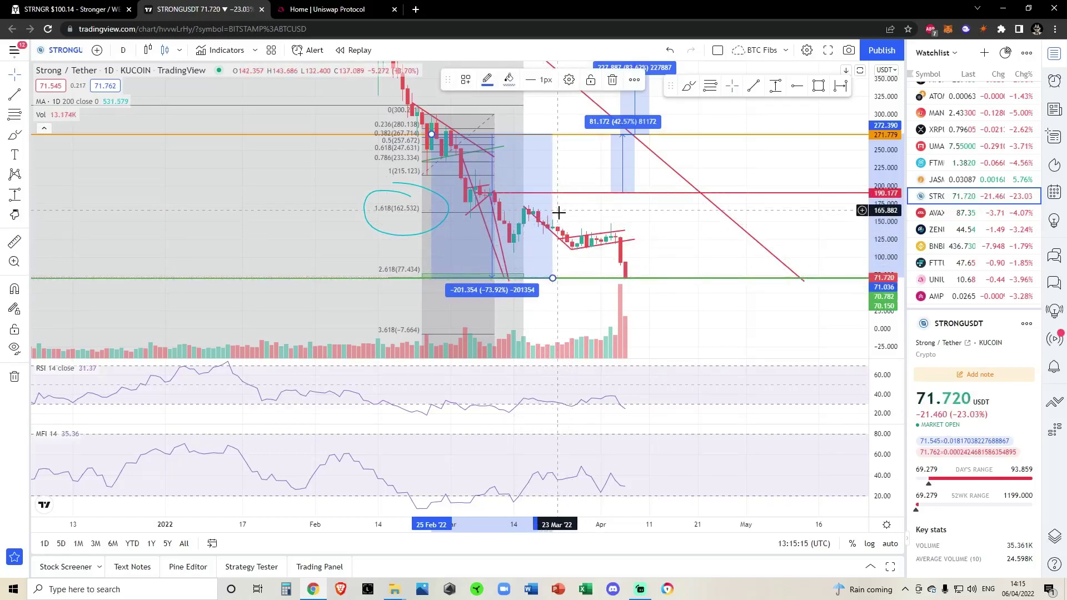
left_click(630, 241)
scroll(742, 233, "down", 5)
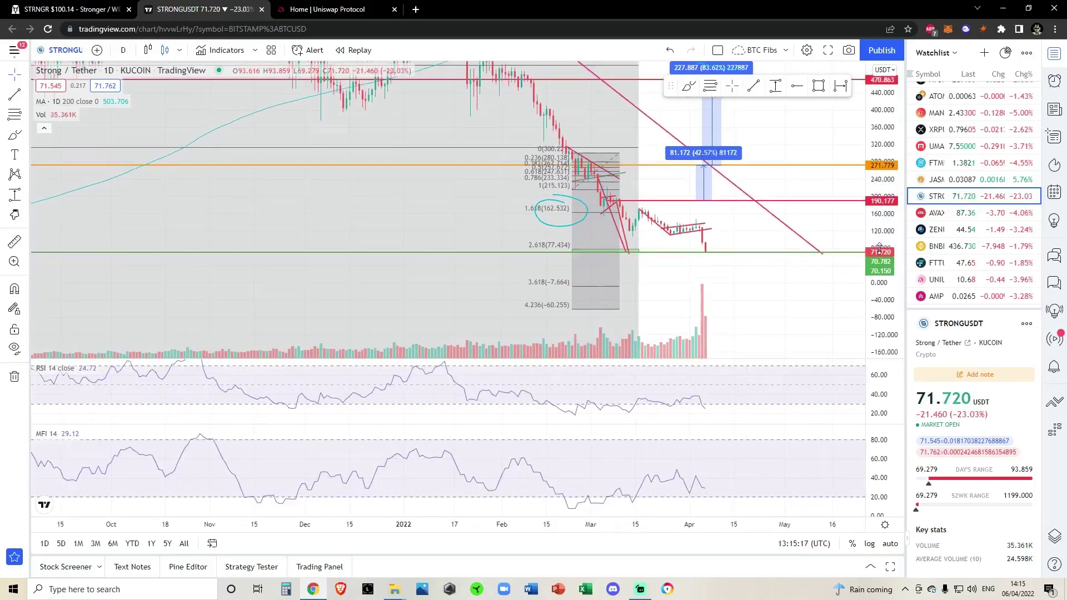
Step: Rescale the price axis to roughly 300–0 so the lower Fibonacci levels are visible
left_click_drag(879, 247, 880, 264)
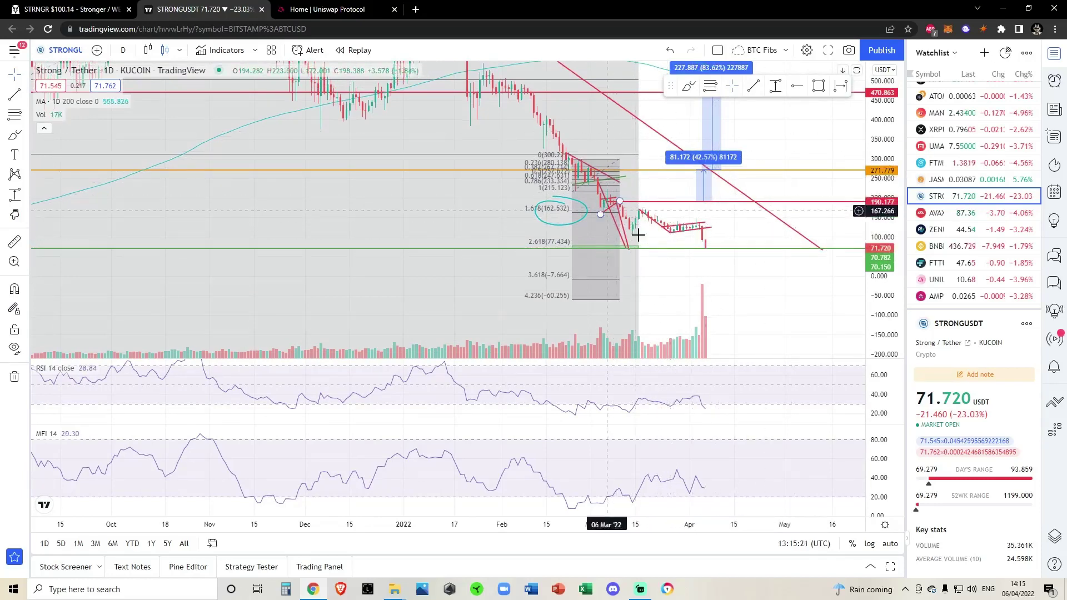
scroll(676, 253, "up", 5)
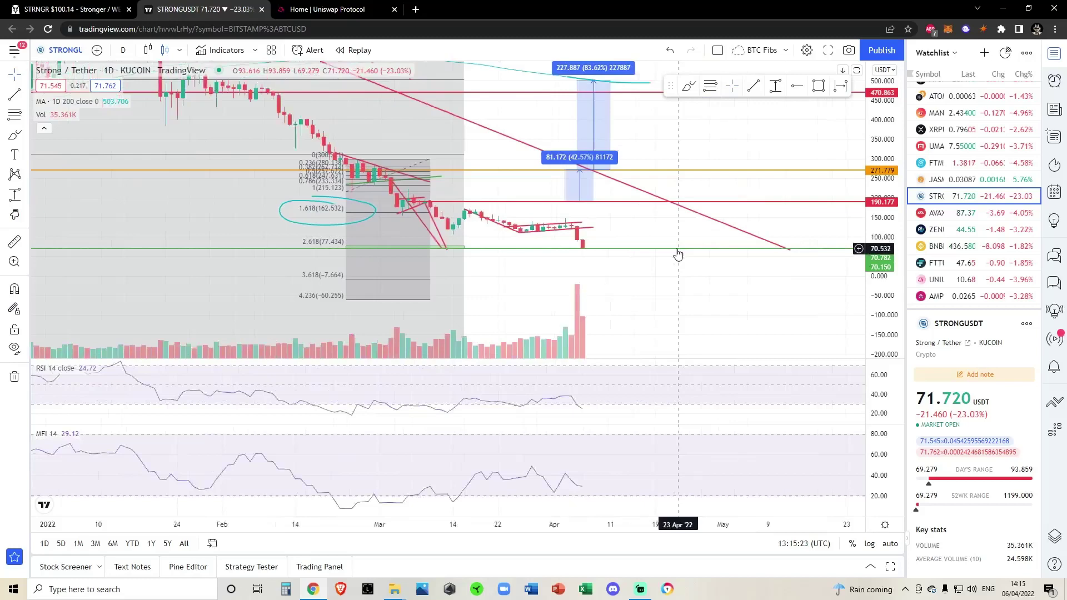
left_click_drag(887, 278, 887, 244)
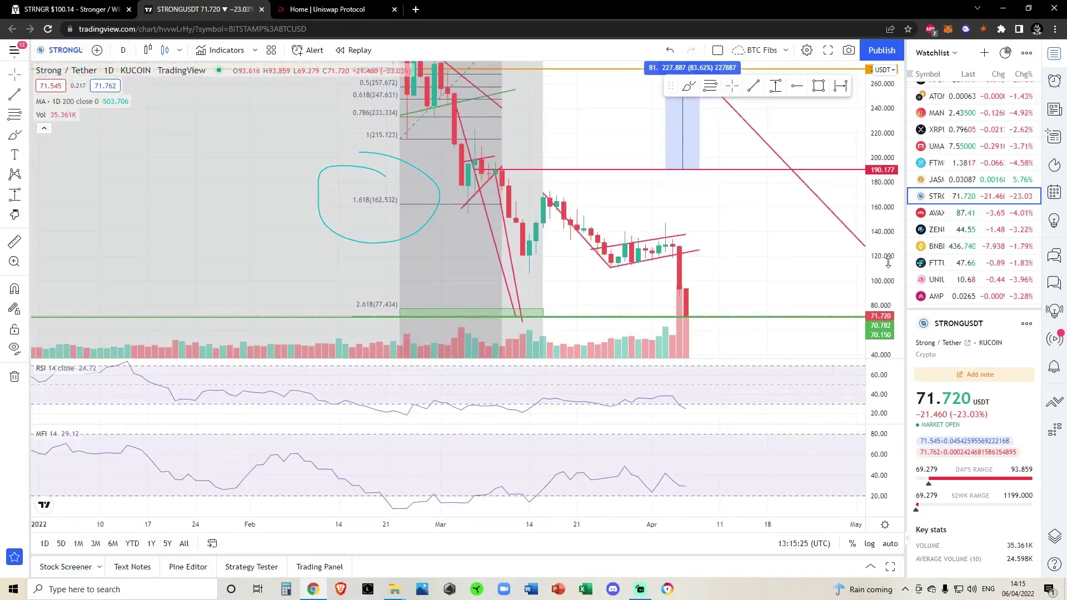
scroll(757, 254, "up", 3)
left_click_drag(757, 255, 707, 173)
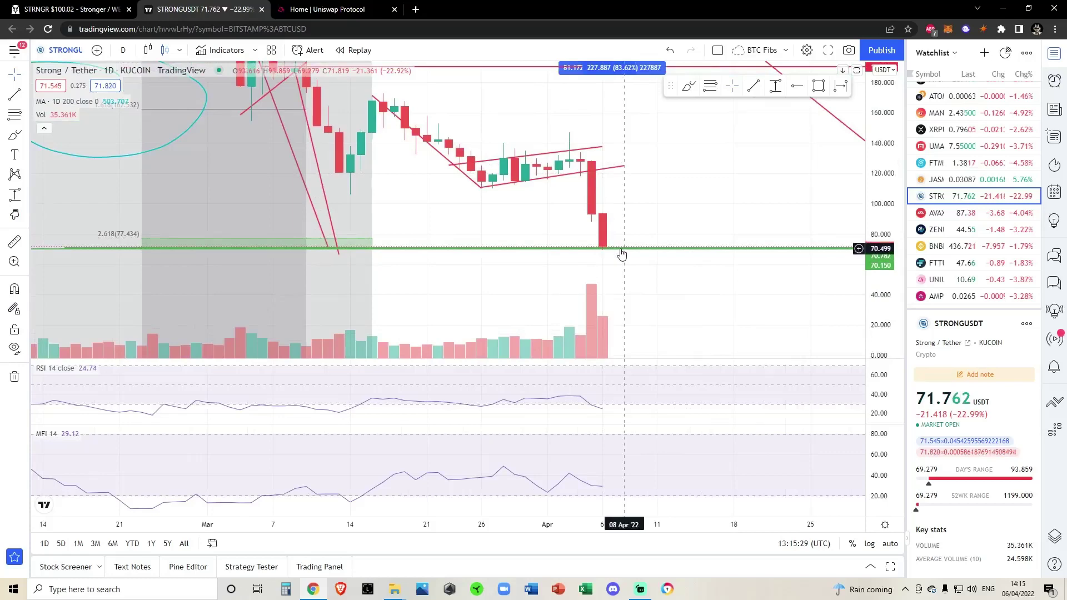
scroll(621, 254, "down", 3)
left_click_drag(888, 248, 889, 268)
scroll(834, 264, "down", 3)
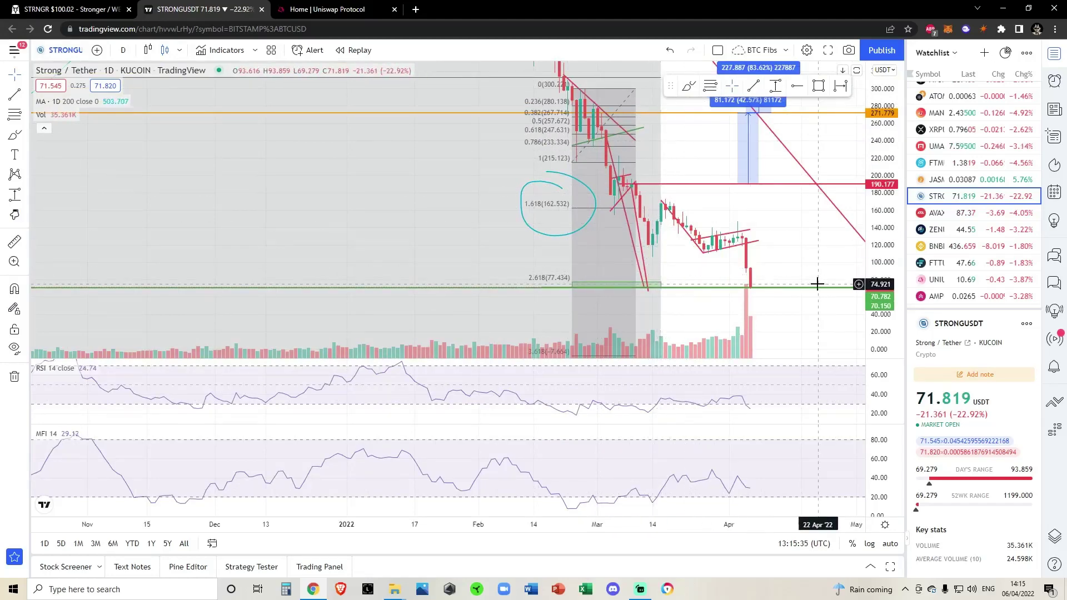
scroll(814, 284, "up", 3)
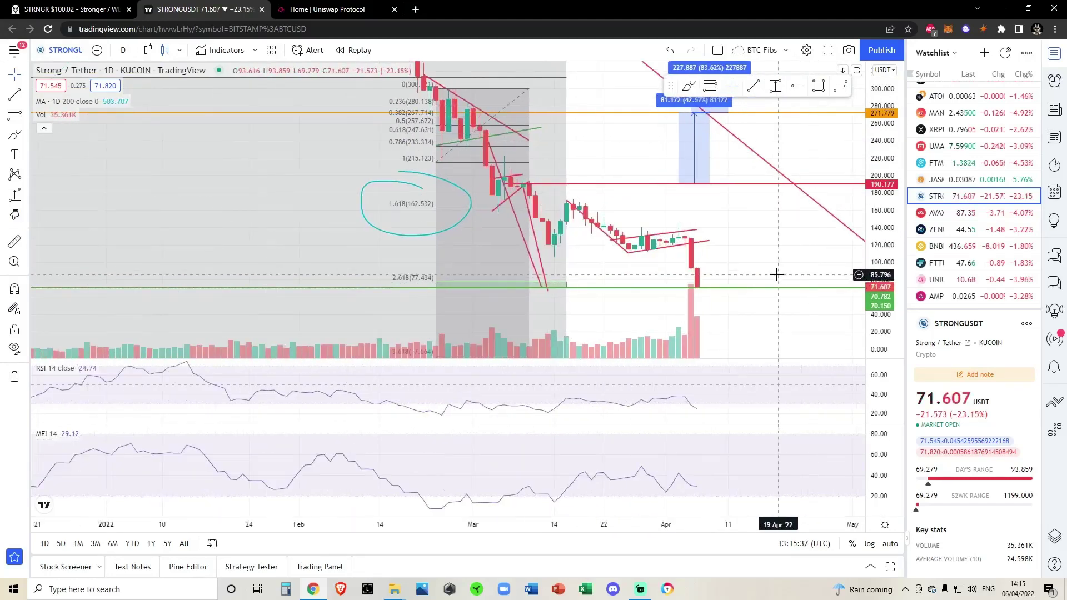
left_click_drag(767, 269, 750, 210)
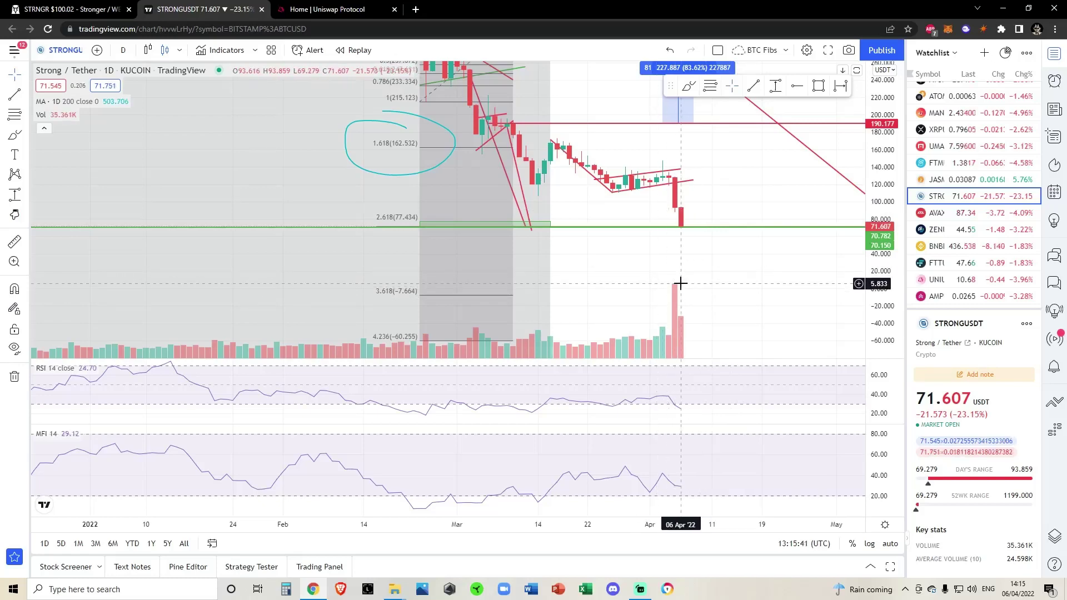
scroll(679, 284, "down", 4)
scroll(680, 283, "down", 5)
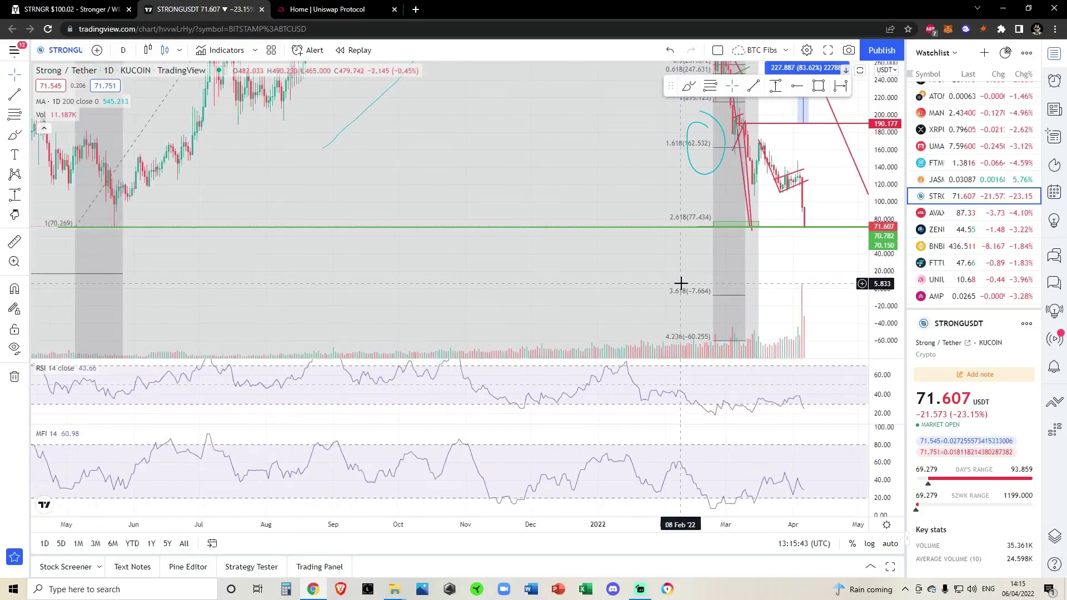
scroll(680, 284, "up", 10)
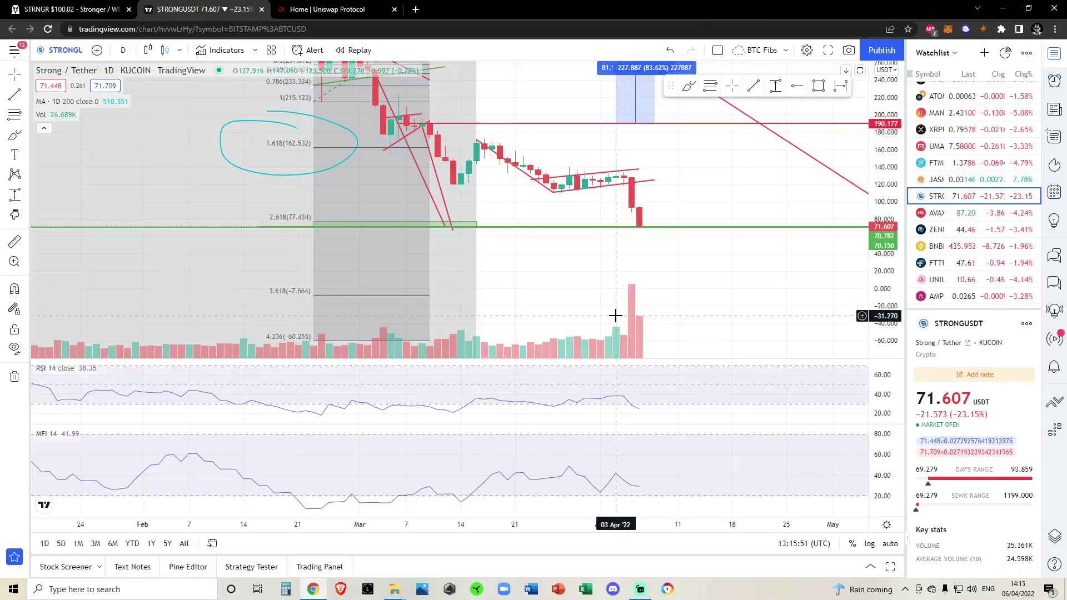
scroll(615, 316, "down", 10)
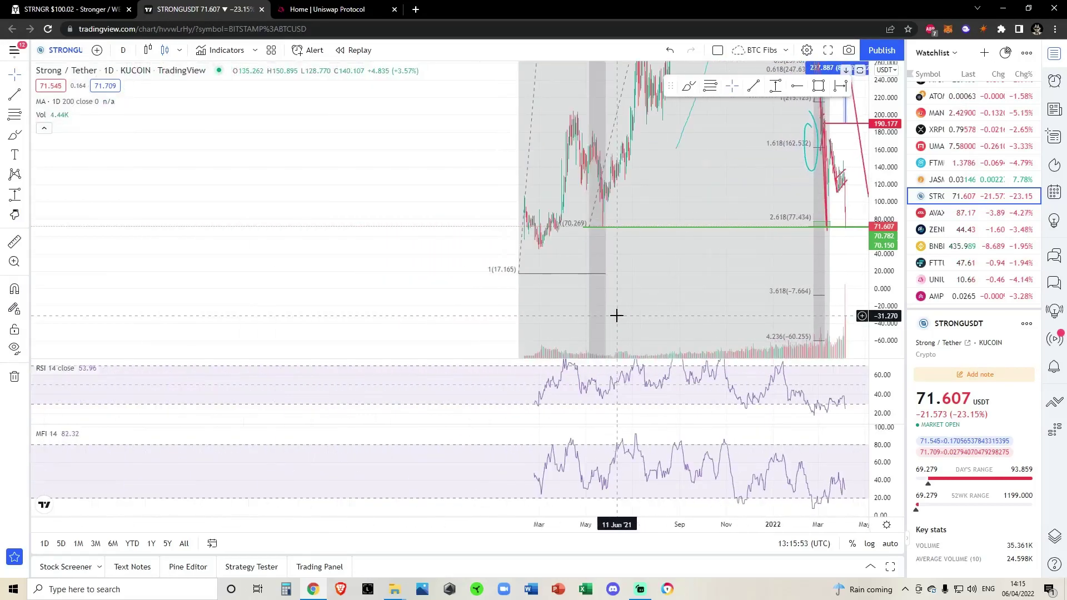
scroll(614, 316, "up", 10)
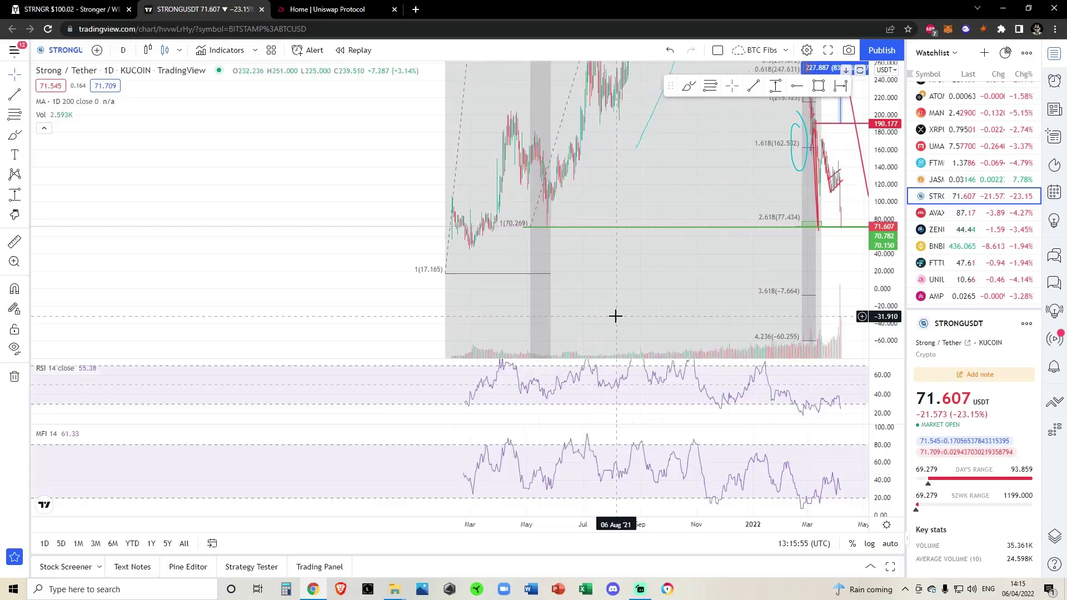
scroll(616, 315, "up", 2)
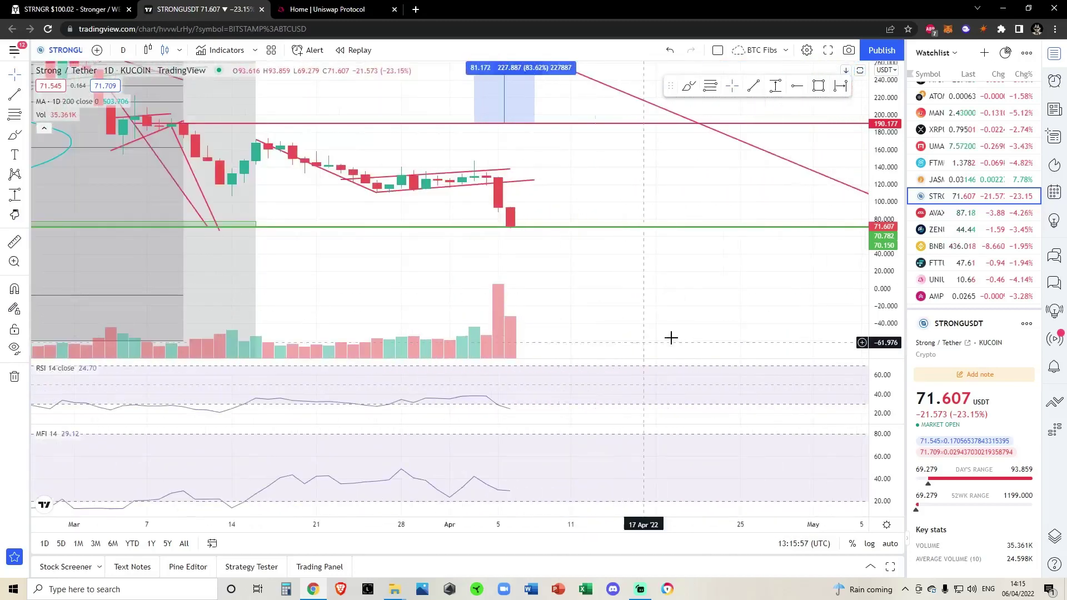
Step: Brush a downward projected price path from the last candle, then undo it
left_click(689, 88)
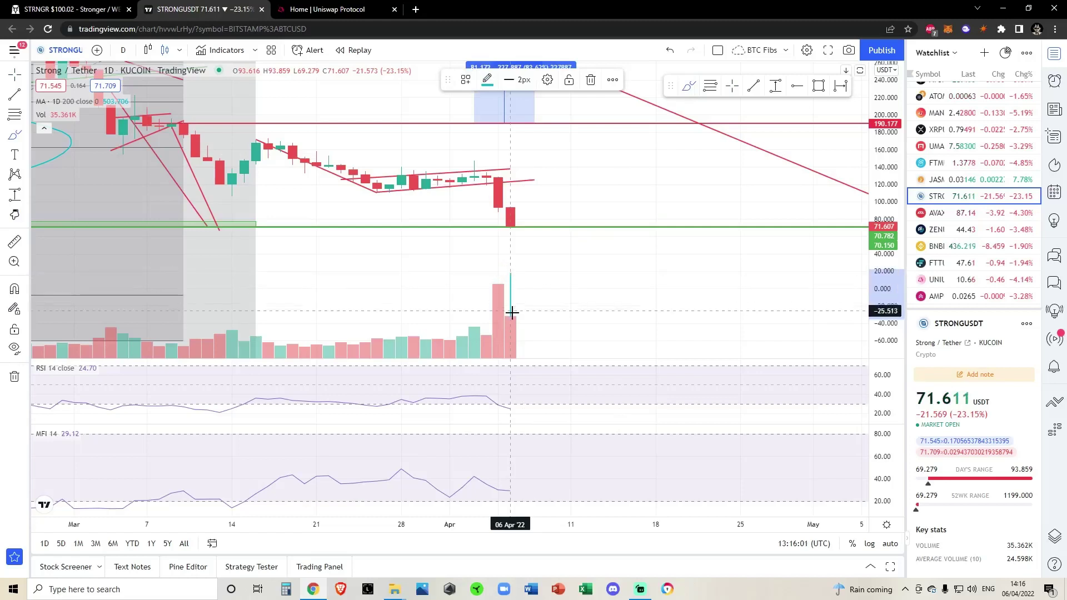
left_click_drag(511, 313, 510, 320)
left_click(676, 51)
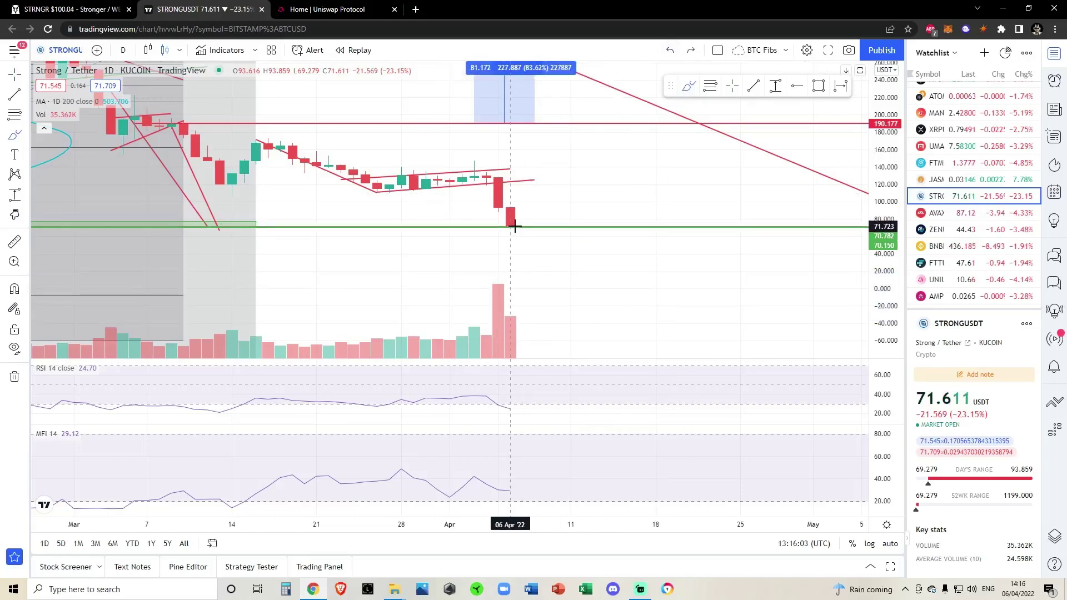
left_click_drag(515, 226, 572, 289)
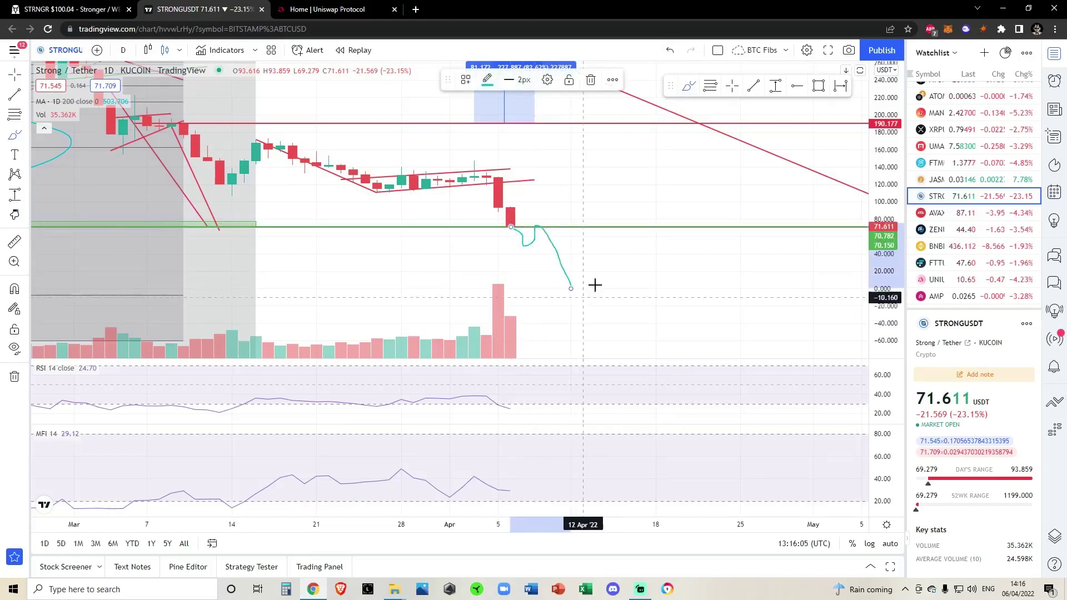
left_click(671, 51)
Step: Stretch the price scale and pan to the late March–April candles with the Fib levels showing
scroll(855, 236, "down", 3)
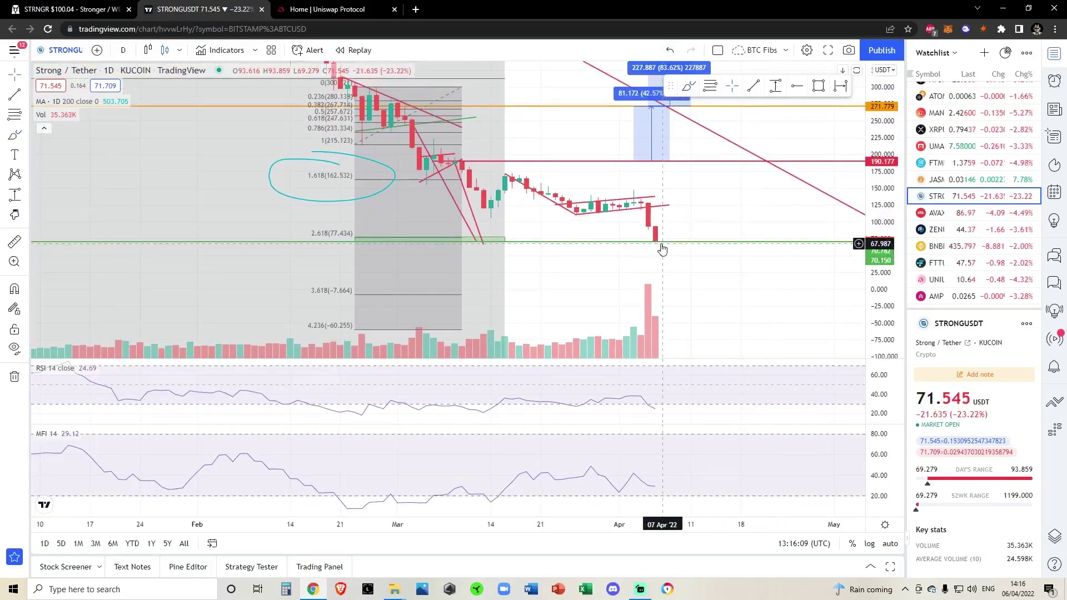
scroll(664, 247, "down", 5)
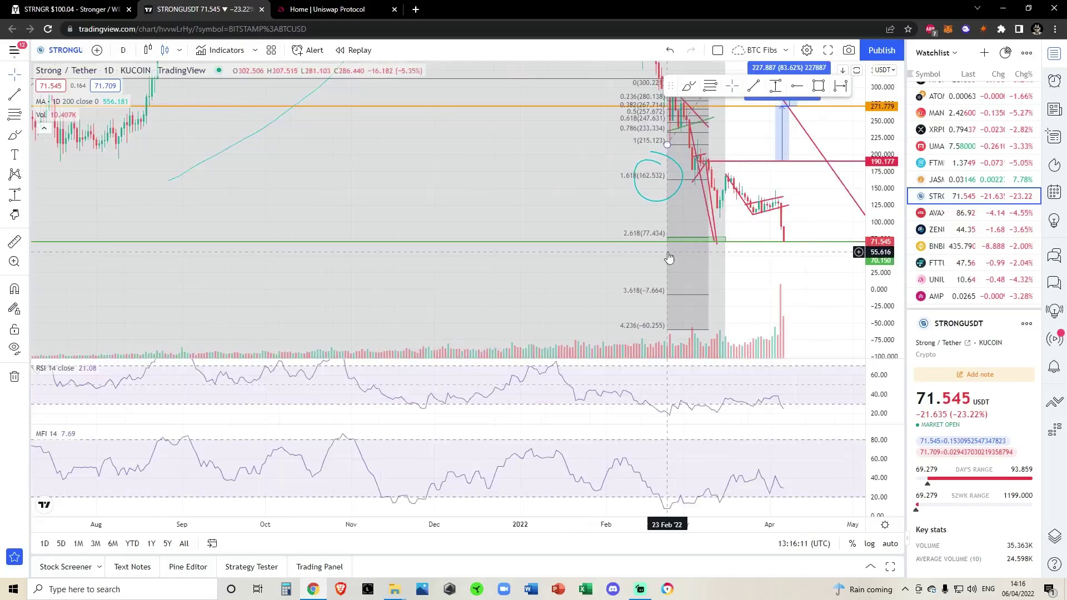
scroll(404, 248, "up", 5)
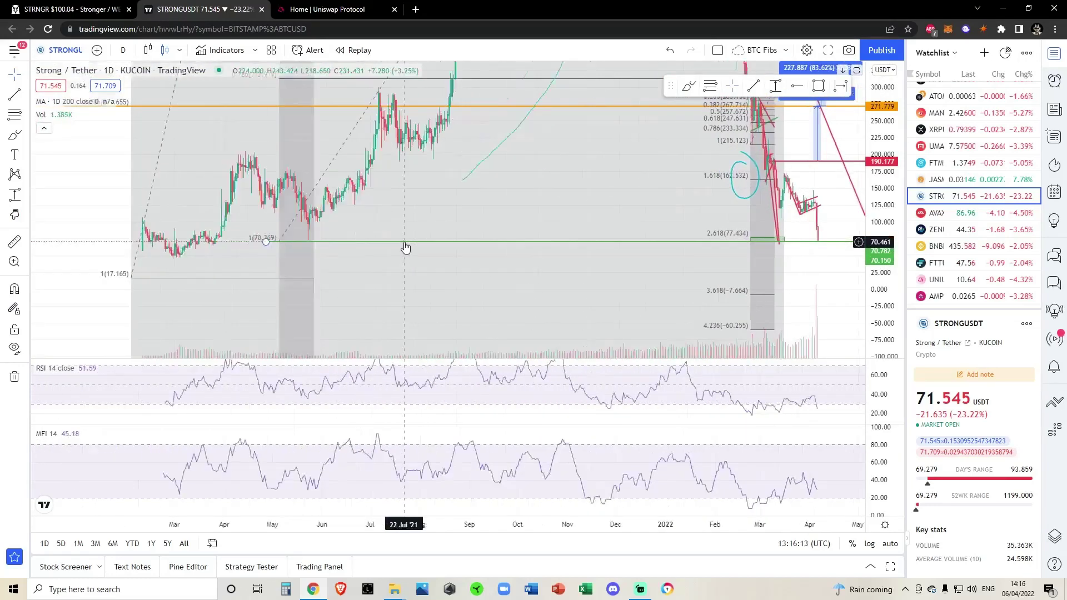
left_click_drag(886, 293, 885, 261)
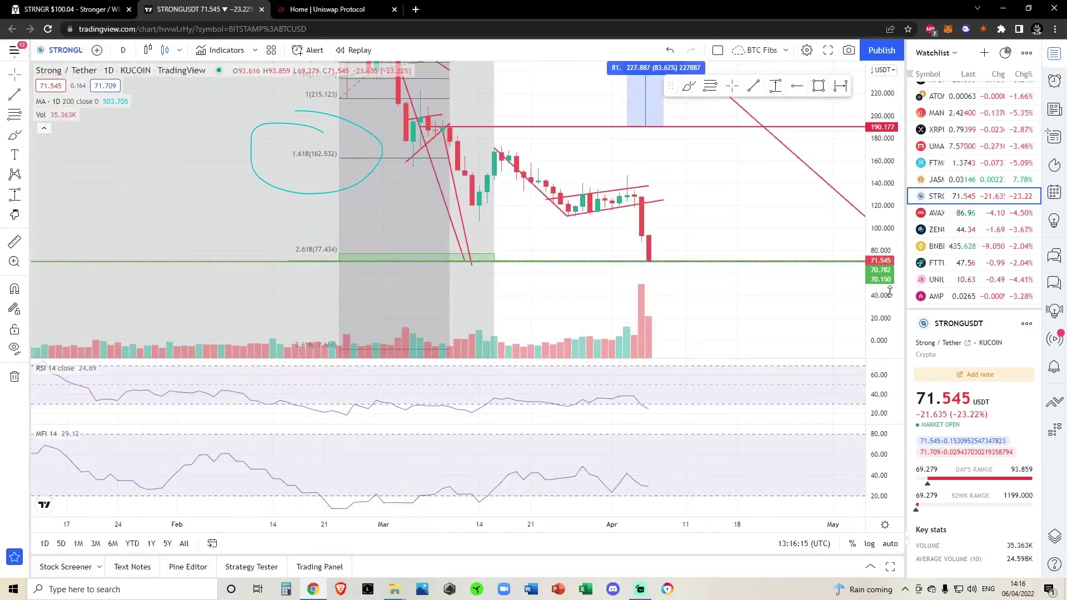
left_click(463, 260)
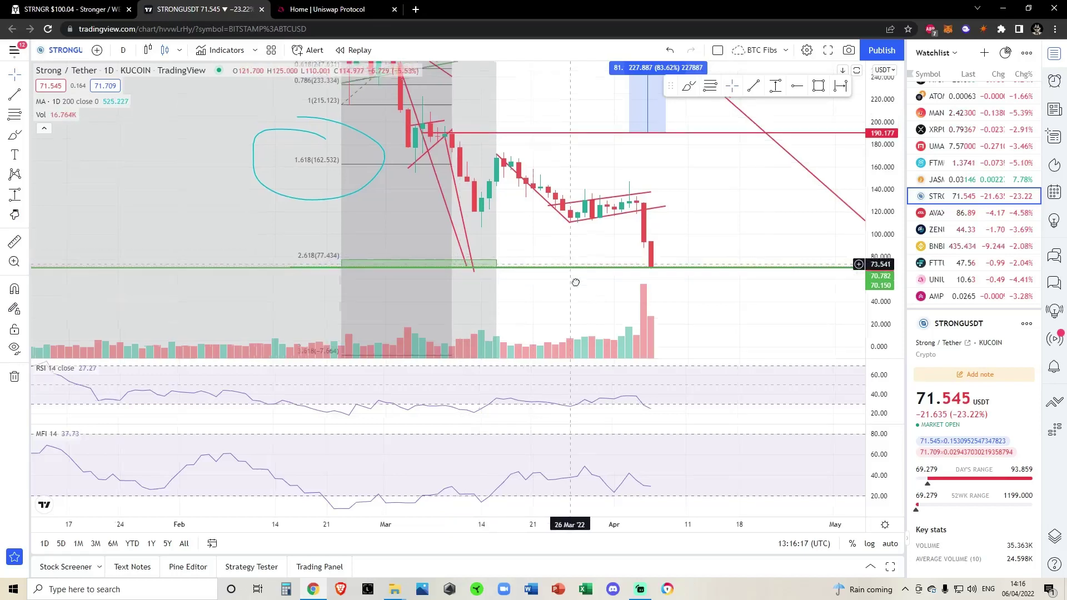
left_click_drag(386, 84, 395, 123)
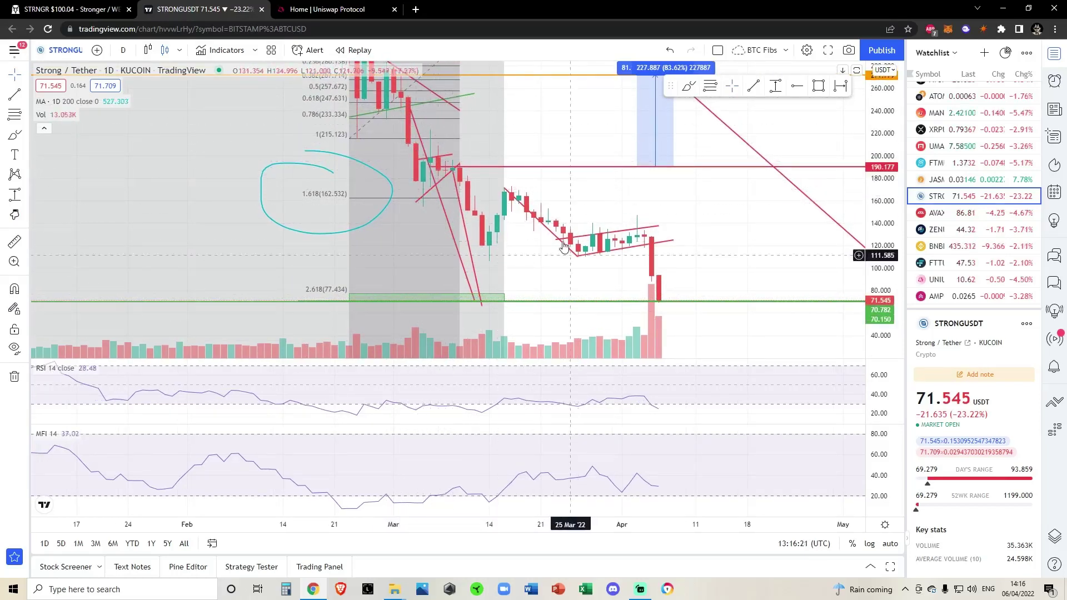
mouse_move(531, 201)
left_mouse_down()
mouse_move(592, 219)
mouse_move(507, 172)
left_mouse_up()
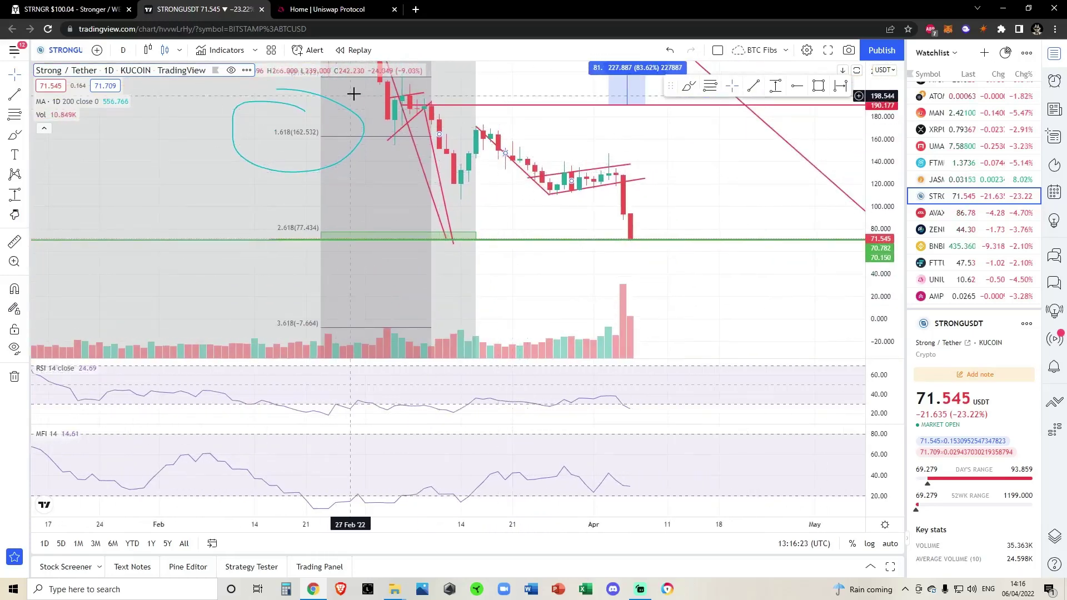
left_click_drag(567, 143, 546, 177)
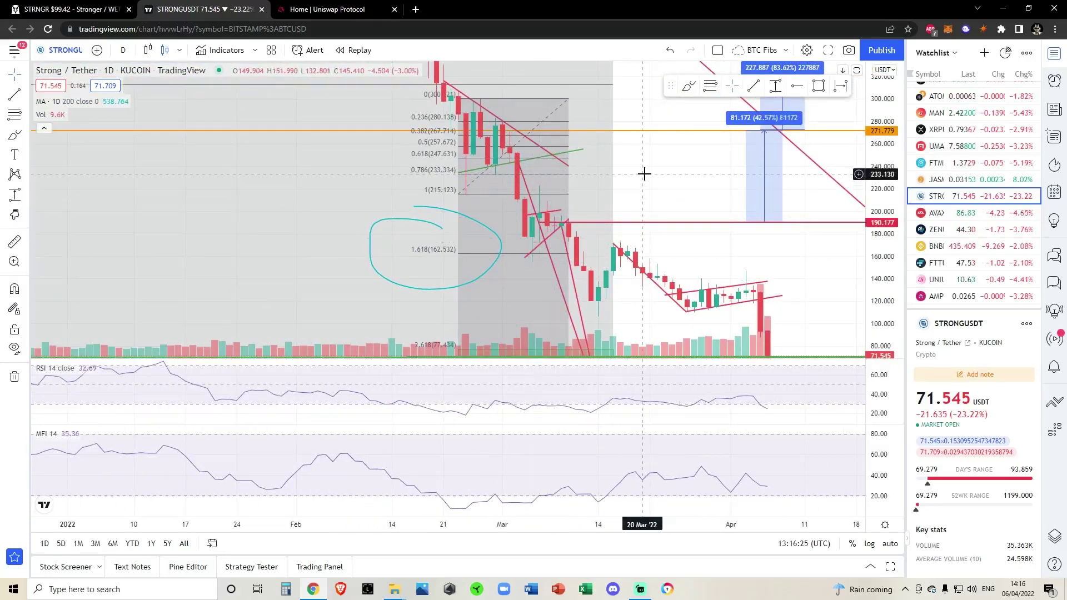
left_click_drag(645, 171, 676, 261)
mouse_move(709, 298)
left_mouse_down()
mouse_move(740, 389)
mouse_move(717, 303)
mouse_move(578, 109)
mouse_move(519, 156)
mouse_move(554, 215)
left_mouse_up()
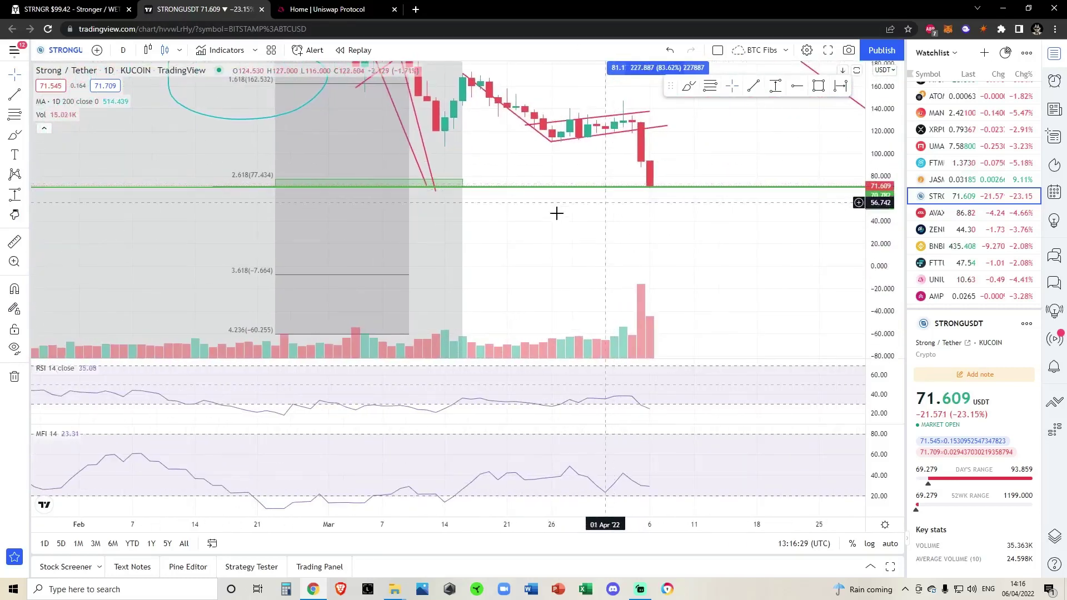
Step: Select the Fib retracement, deselect the support line, and reset the chart view with Alt+R
left_click(399, 185)
left_click(511, 203)
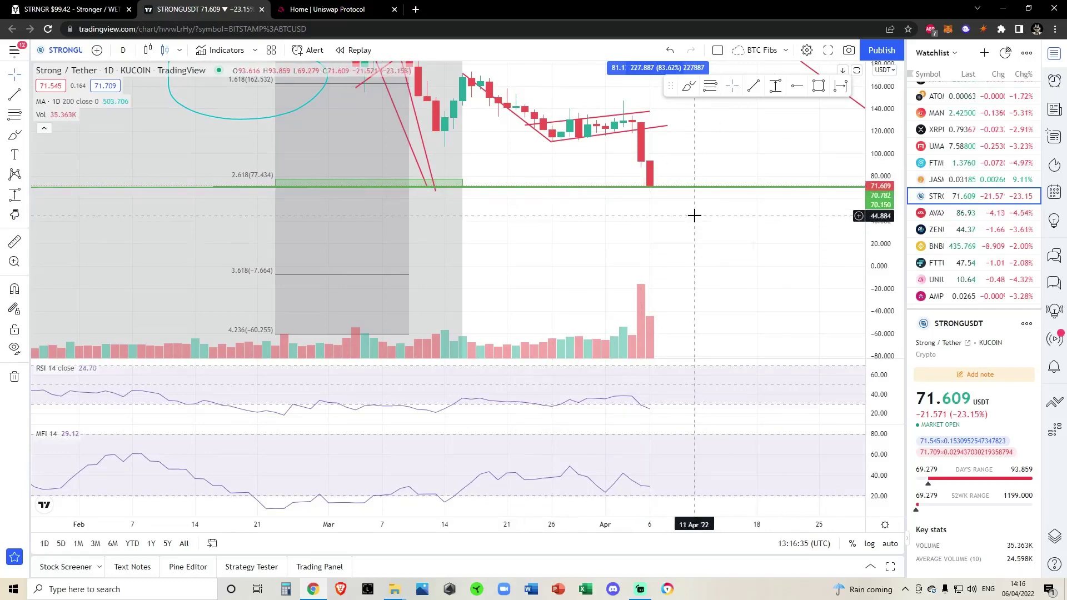
key("alt+r")
scroll(656, 246, "down", 10)
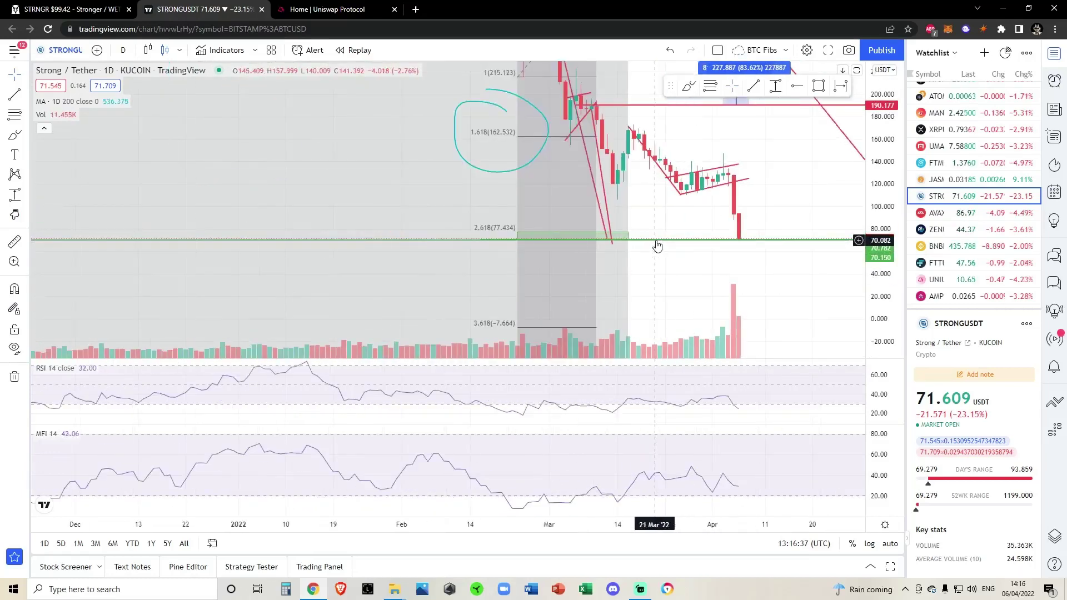
scroll(656, 246, "up", 10)
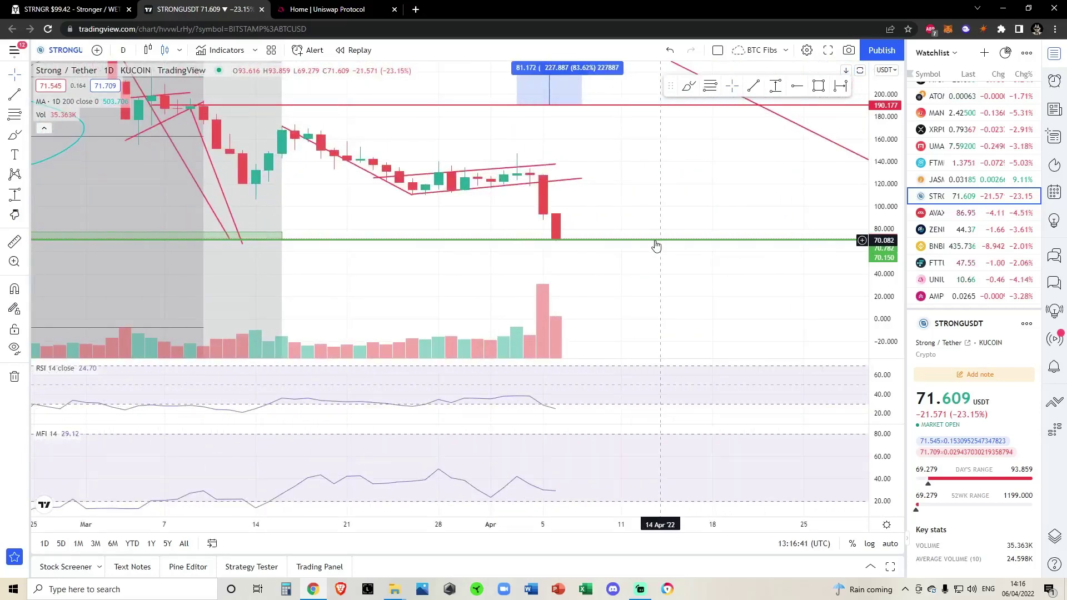
scroll(689, 243, "down", 3)
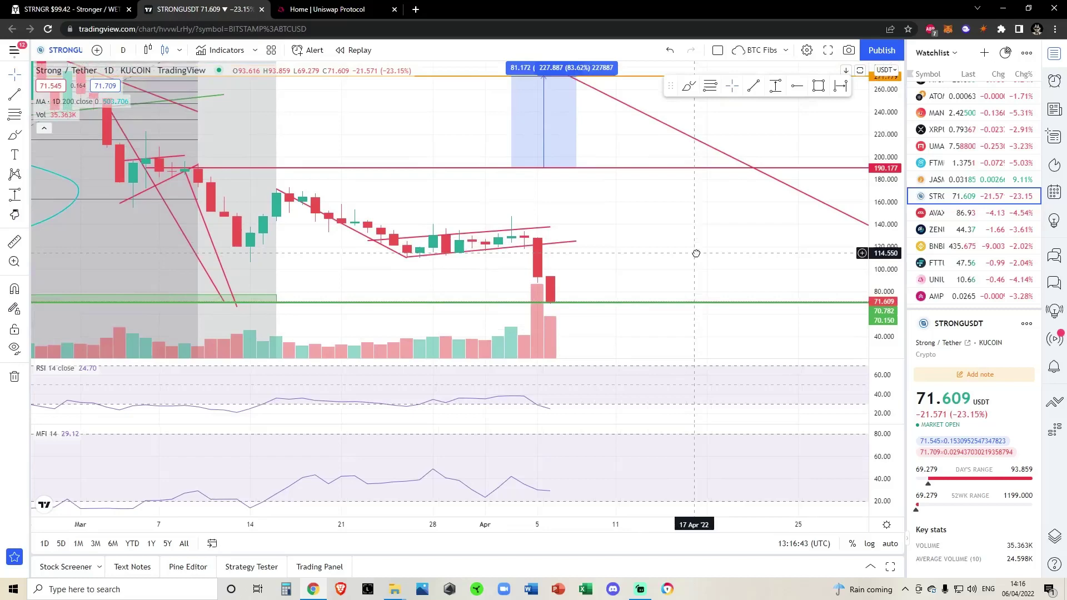
scroll(787, 256, "down", 1)
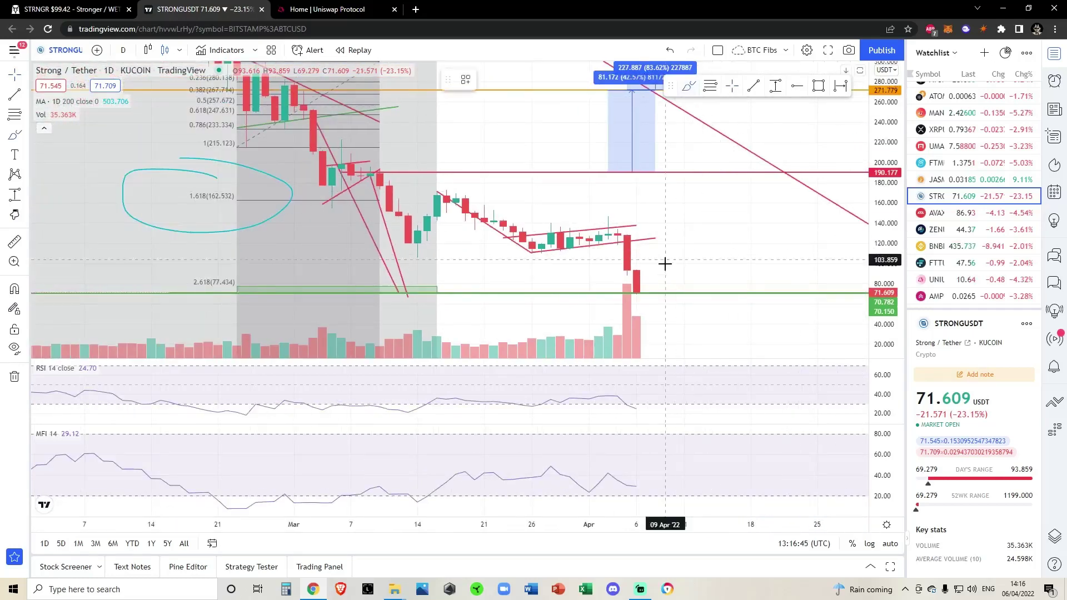
mouse_move(633, 285)
left_mouse_down()
mouse_move(653, 299)
mouse_move(694, 172)
left_mouse_up()
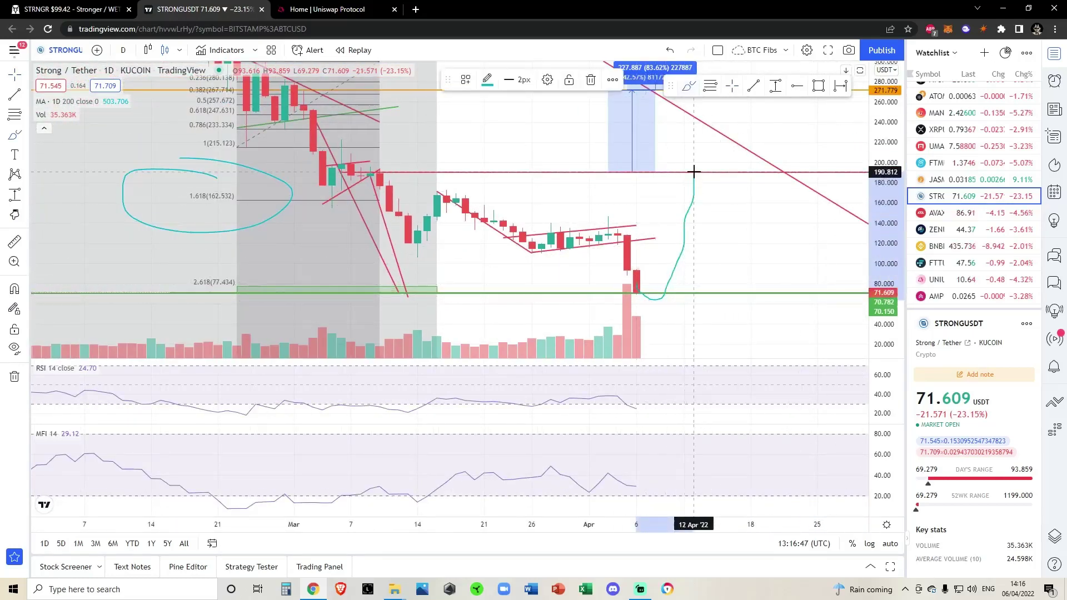
left_click(669, 50)
mouse_move(756, 256)
left_mouse_down()
mouse_move(722, 183)
mouse_move(734, 182)
left_mouse_up()
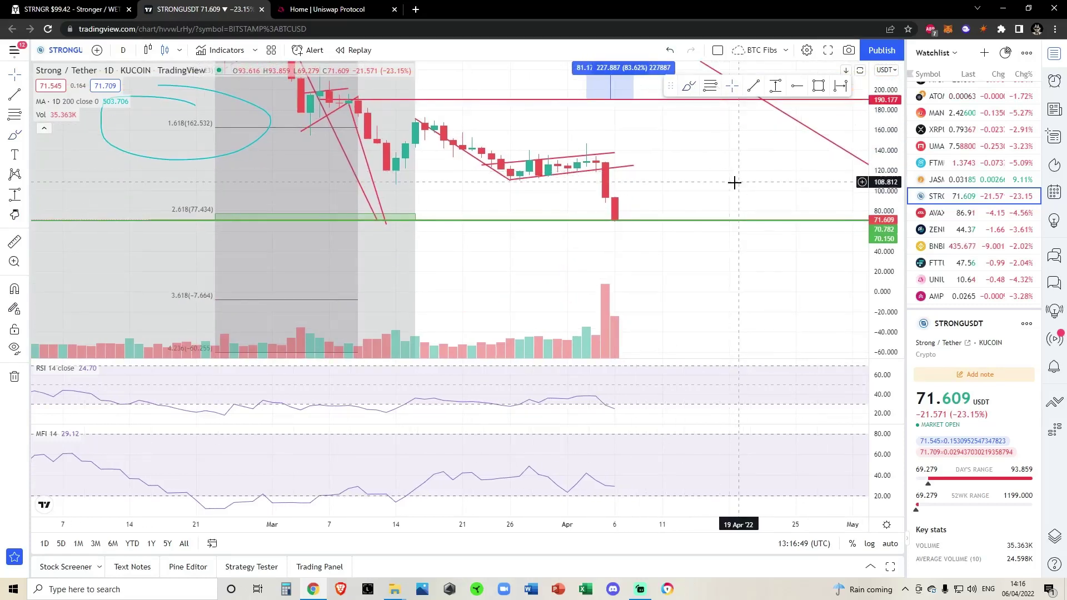
mouse_move(613, 220)
left_mouse_down()
mouse_move(619, 237)
mouse_move(683, 267)
mouse_move(695, 285)
left_mouse_up()
left_click(670, 50)
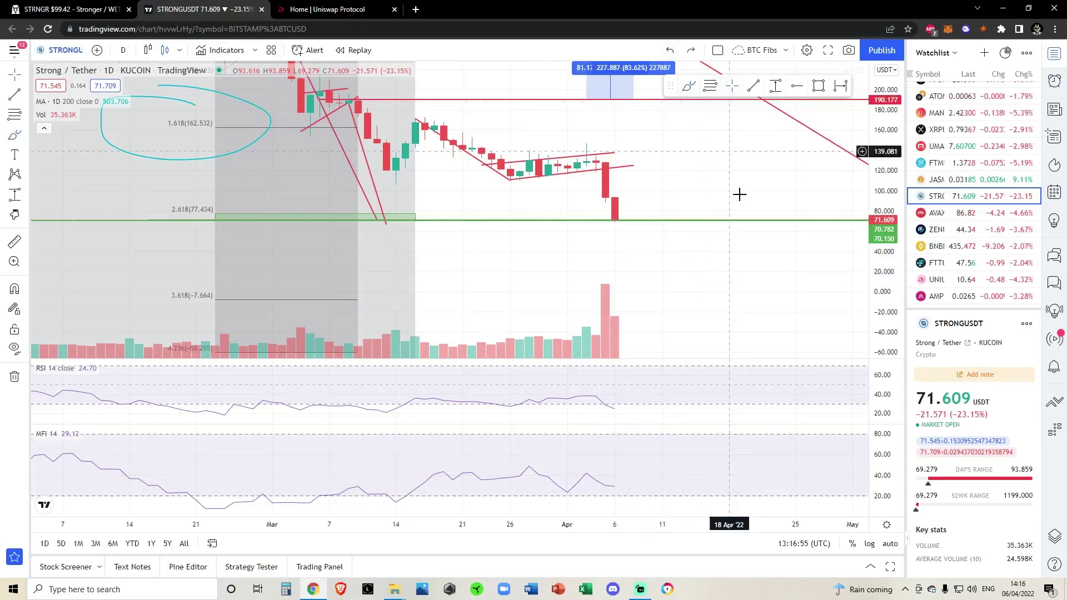
scroll(739, 194, "down", 3)
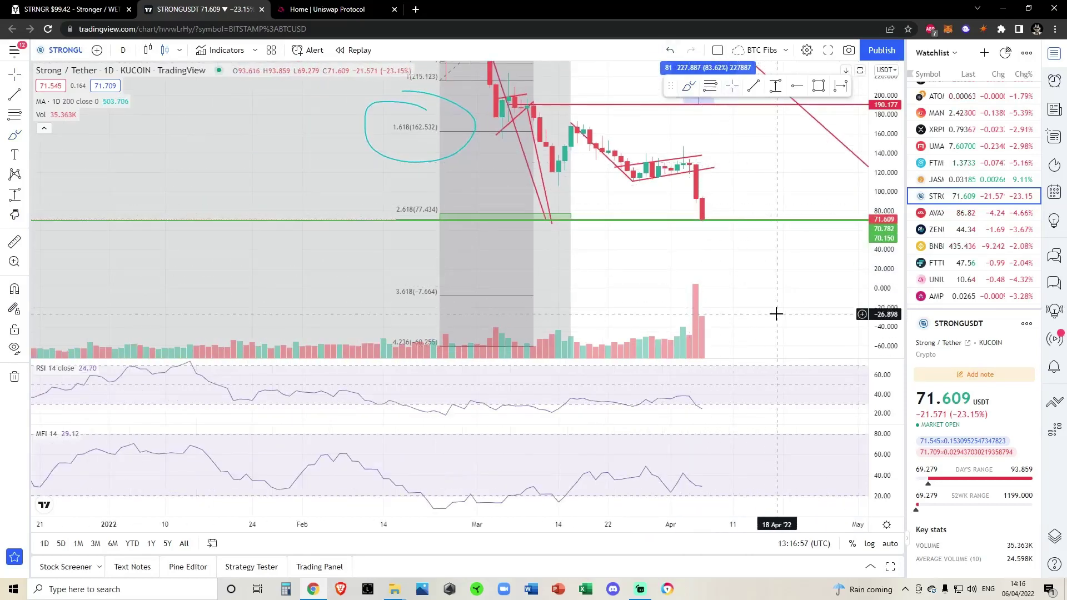
scroll(772, 276, "down", 2)
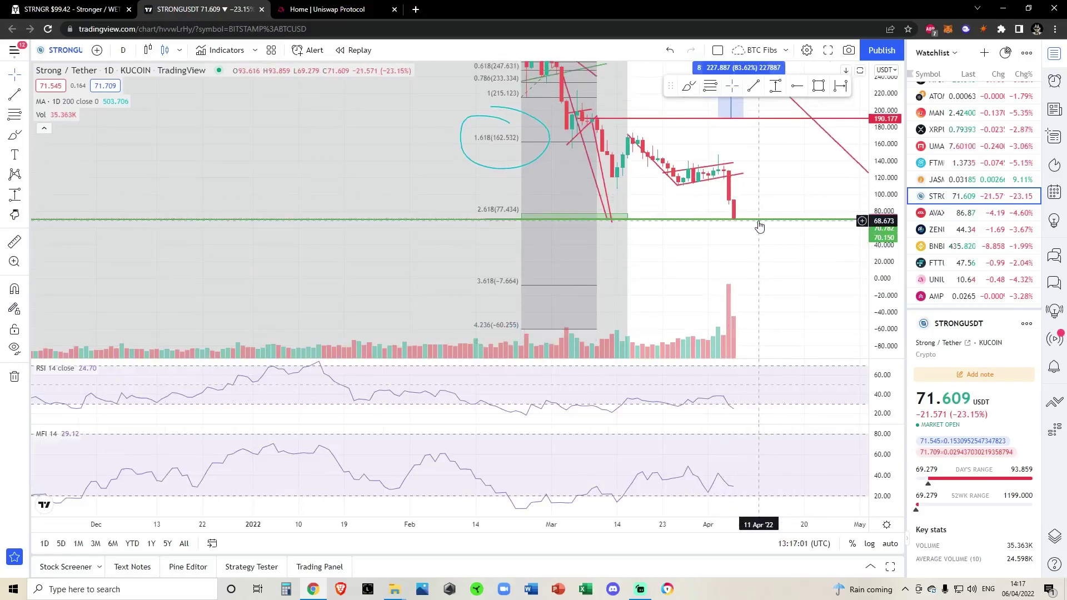
scroll(728, 247, "up", 2)
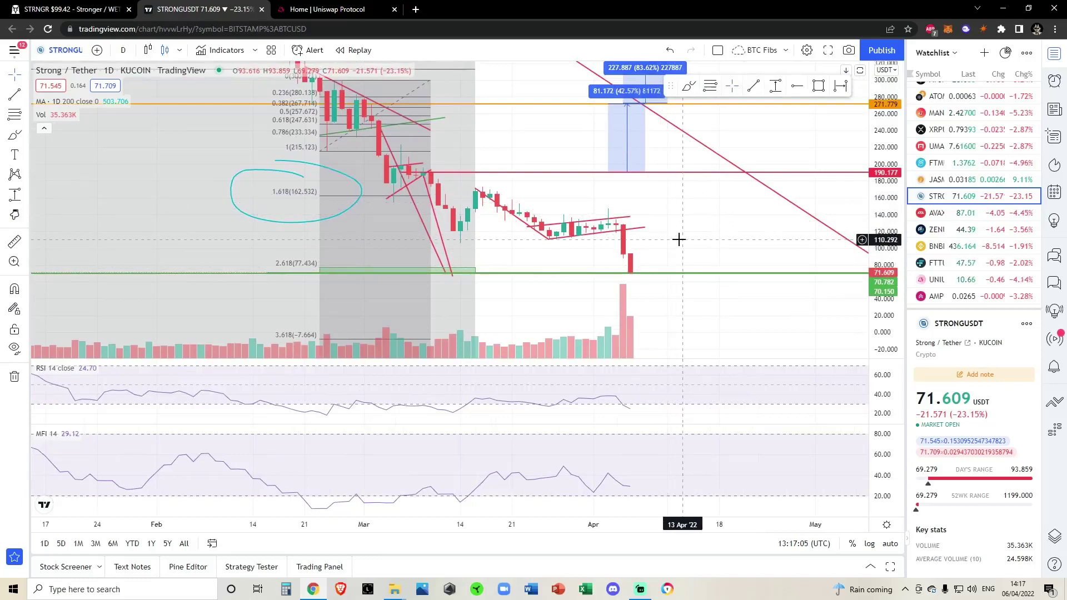
scroll(679, 239, "down", 2)
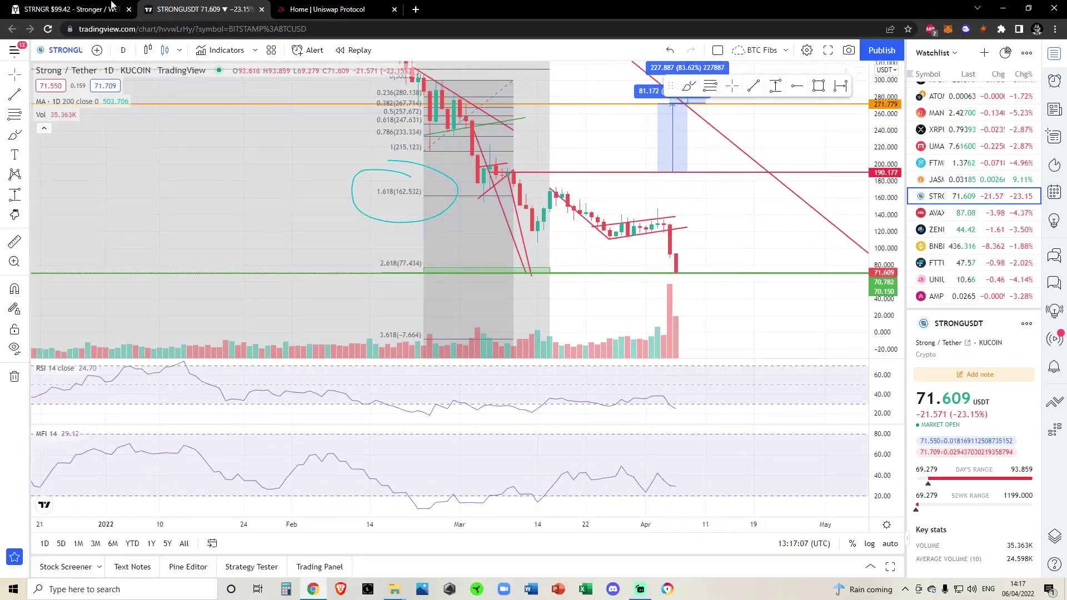
left_click(111, 4)
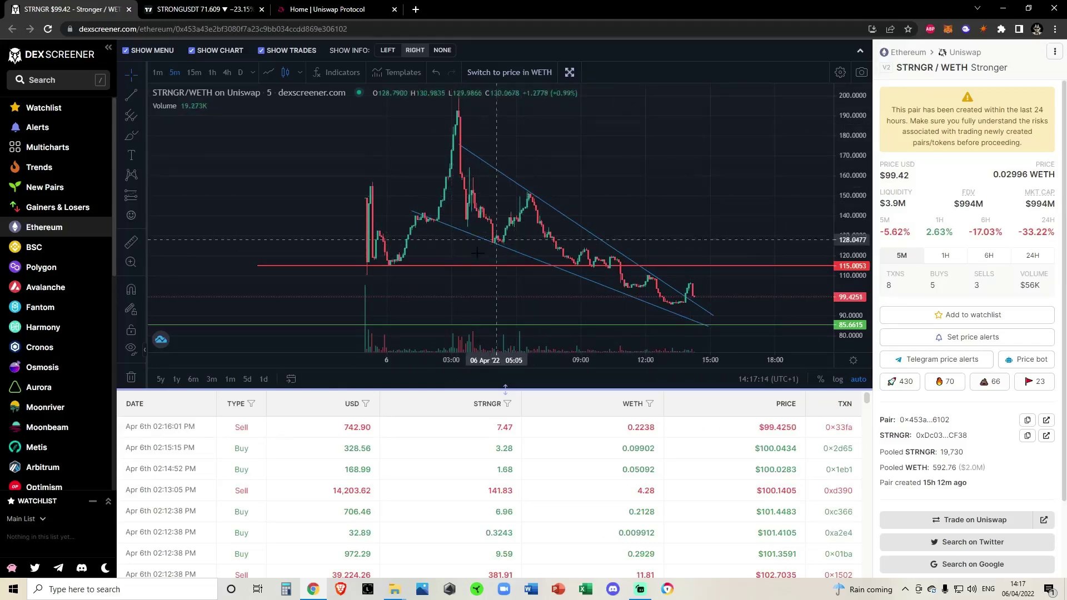
key("ctrl+Tab")
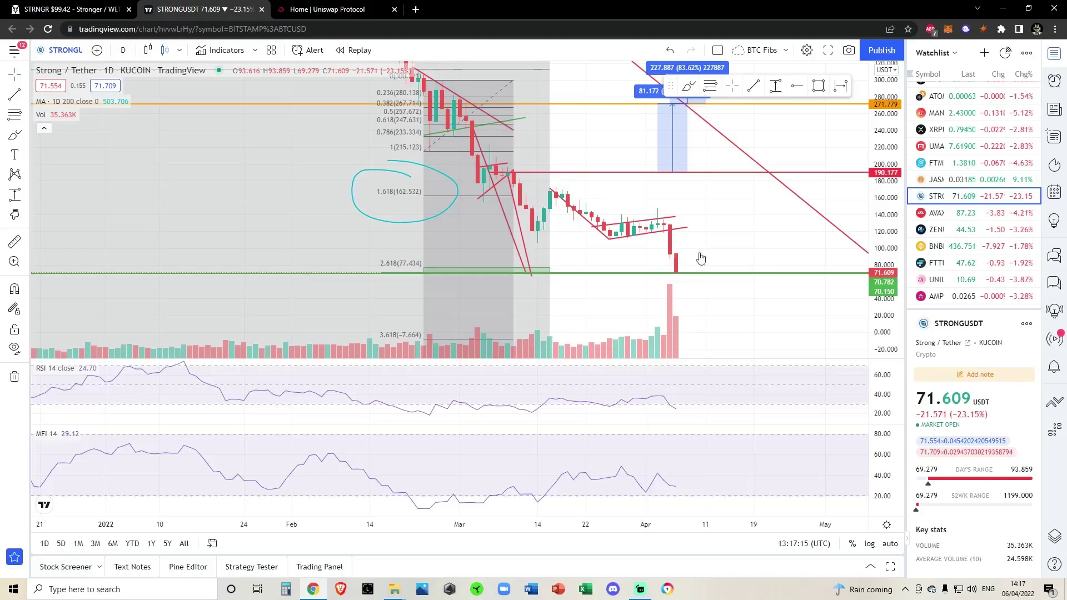
scroll(826, 269, "down", 10)
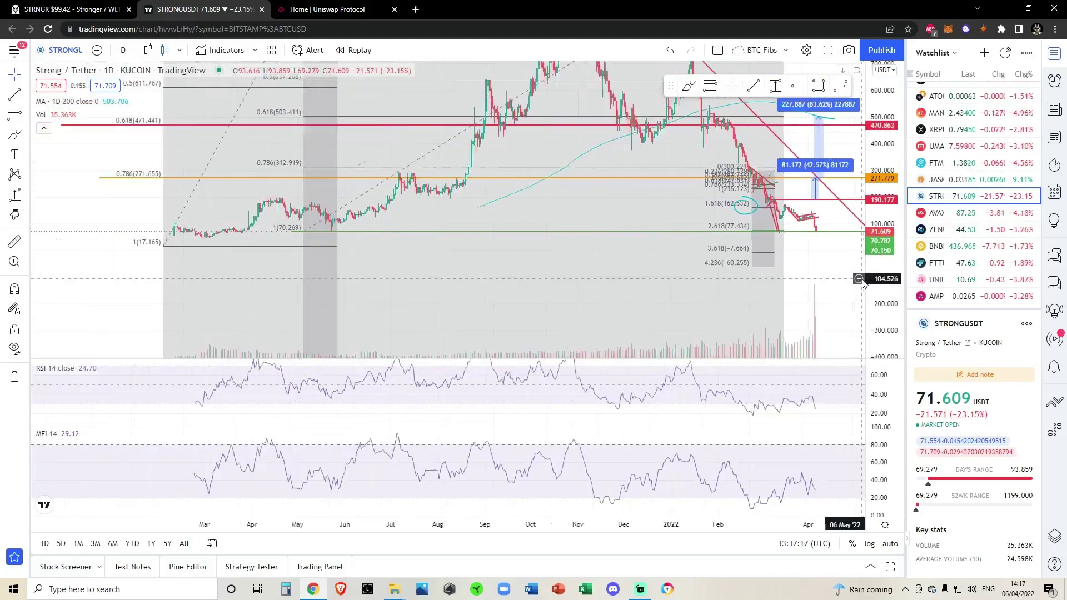
scroll(850, 275, "down", 5)
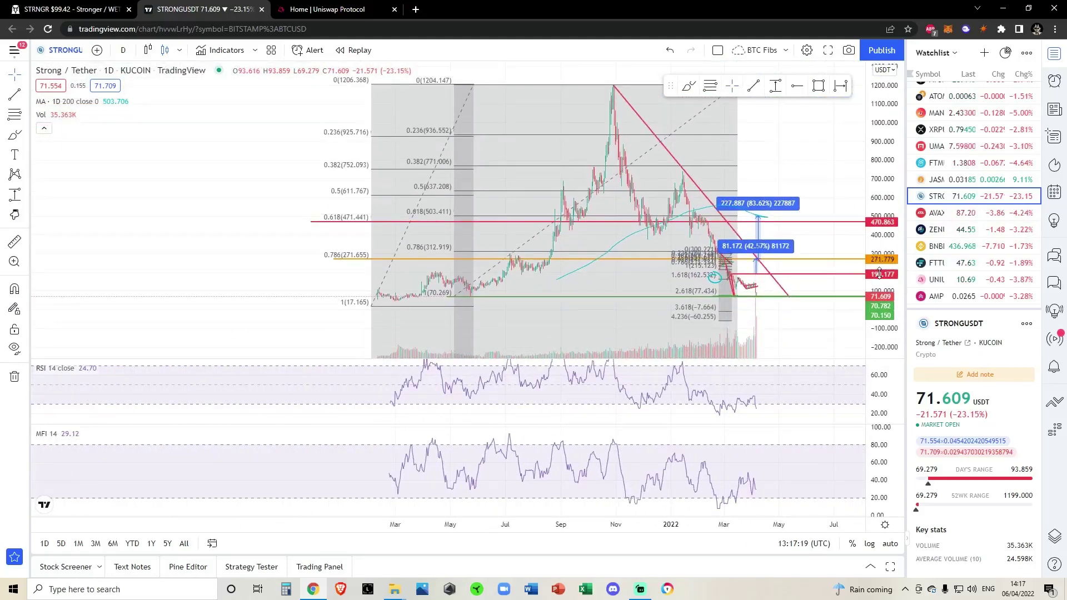
left_click_drag(879, 273, 879, 286)
mouse_move(374, 291)
left_mouse_down()
mouse_move(380, 277)
mouse_move(439, 270)
mouse_move(481, 284)
mouse_move(544, 250)
mouse_move(609, 100)
mouse_move(625, 180)
mouse_move(654, 228)
mouse_move(697, 218)
left_mouse_up()
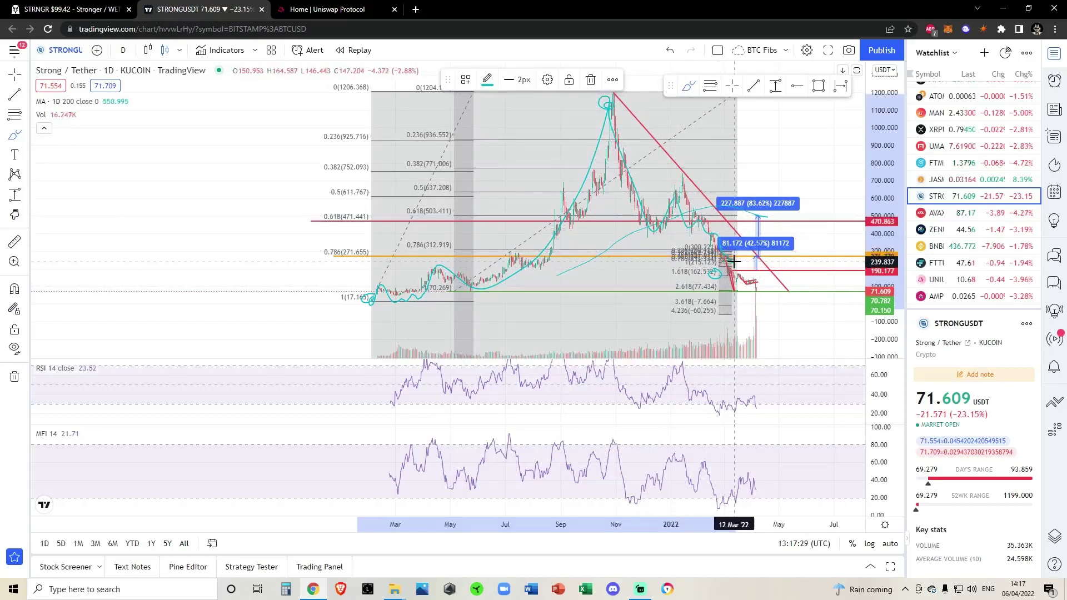
left_click(669, 51)
scroll(678, 241, "up", 5)
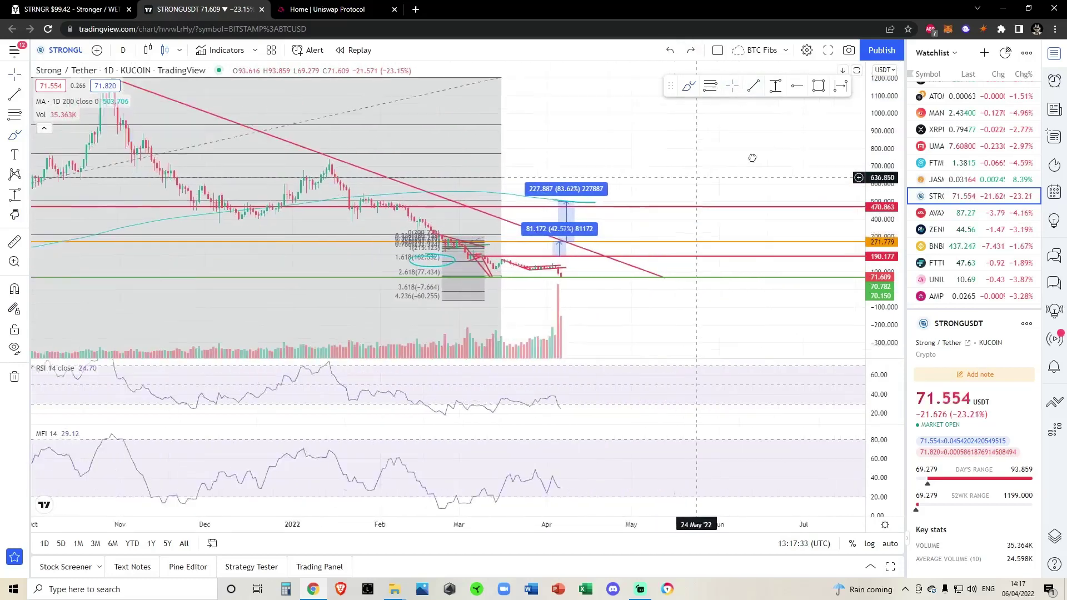
scroll(726, 278, "up", 3)
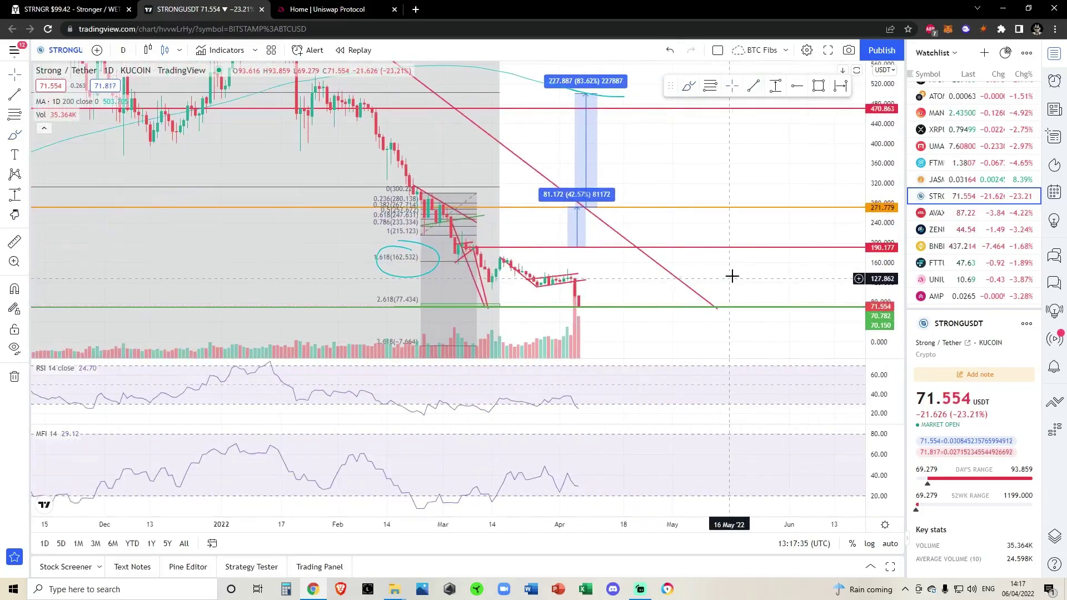
Step: Open the DexScreener STRNGR/WETH 5-minute chart zoomed out, flicking briefly to STRONG/USDT and back
left_click(56, 4)
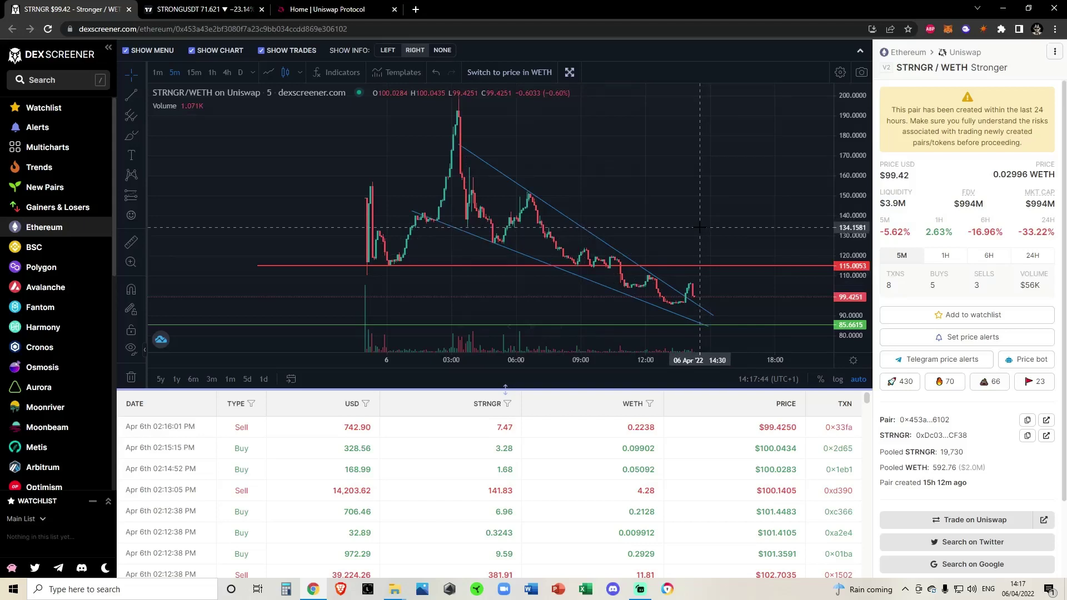
scroll(700, 226, "down", 1)
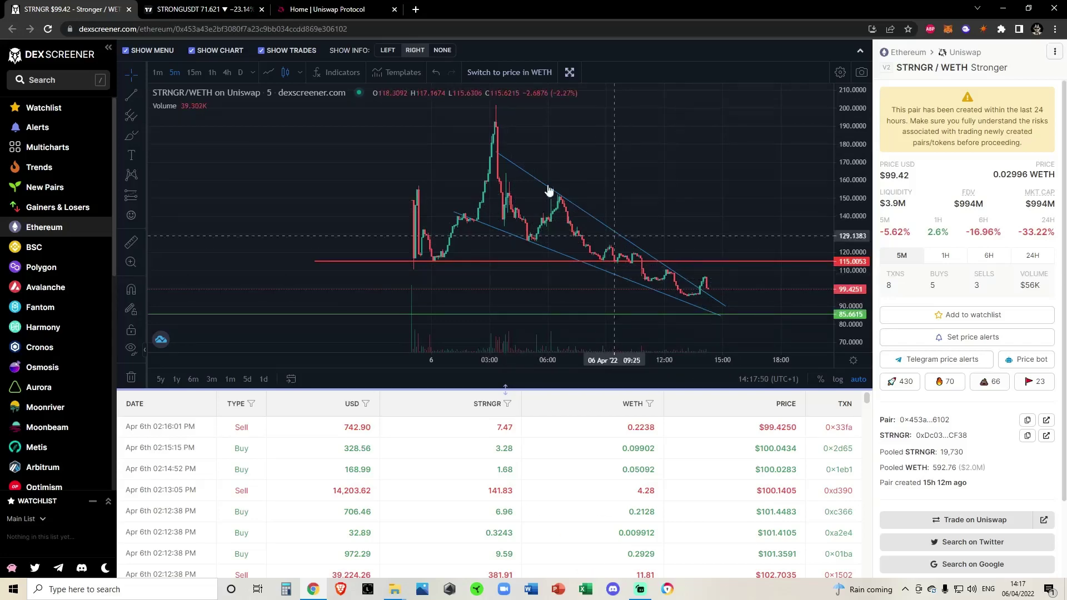
left_click(206, 9)
left_click(110, 6)
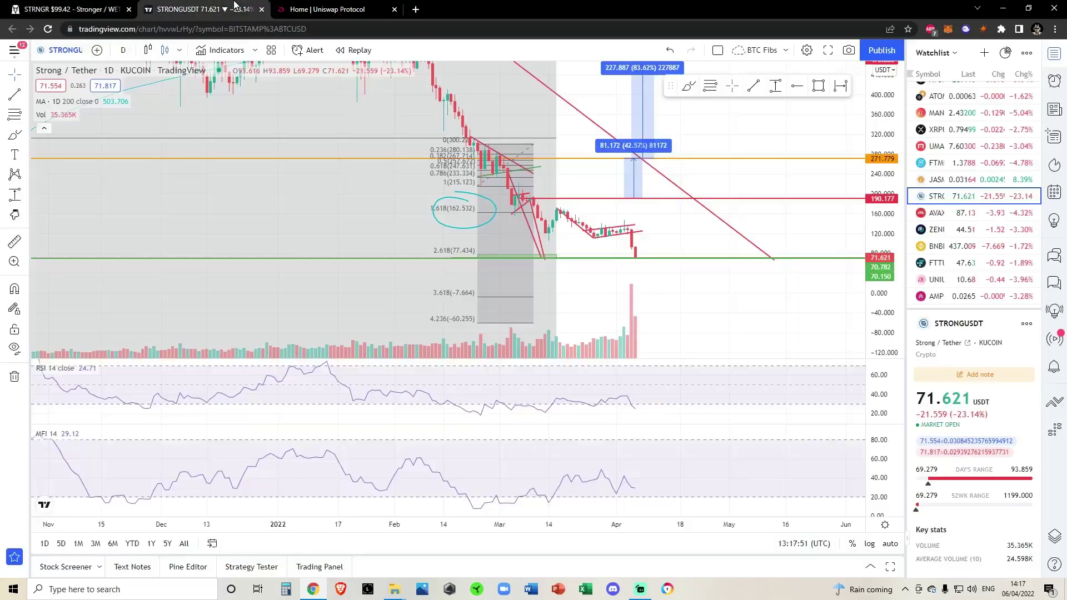
Step: Set the STRONG/USDT chart to 4-hour candles, then return to the STRNGR/WETH chart
left_click(205, 9)
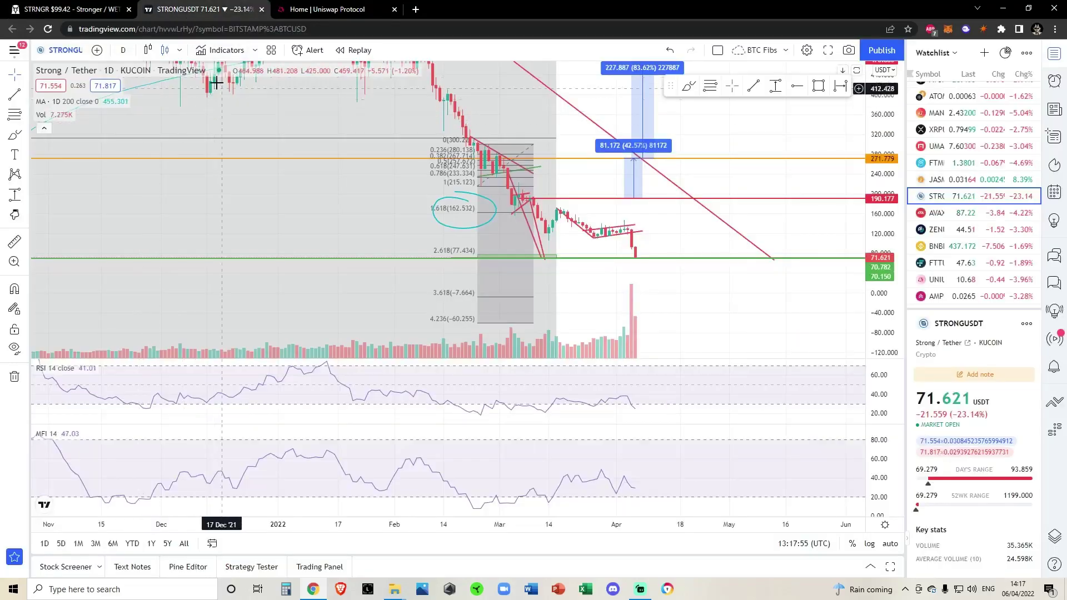
left_click(123, 50)
left_click(142, 362)
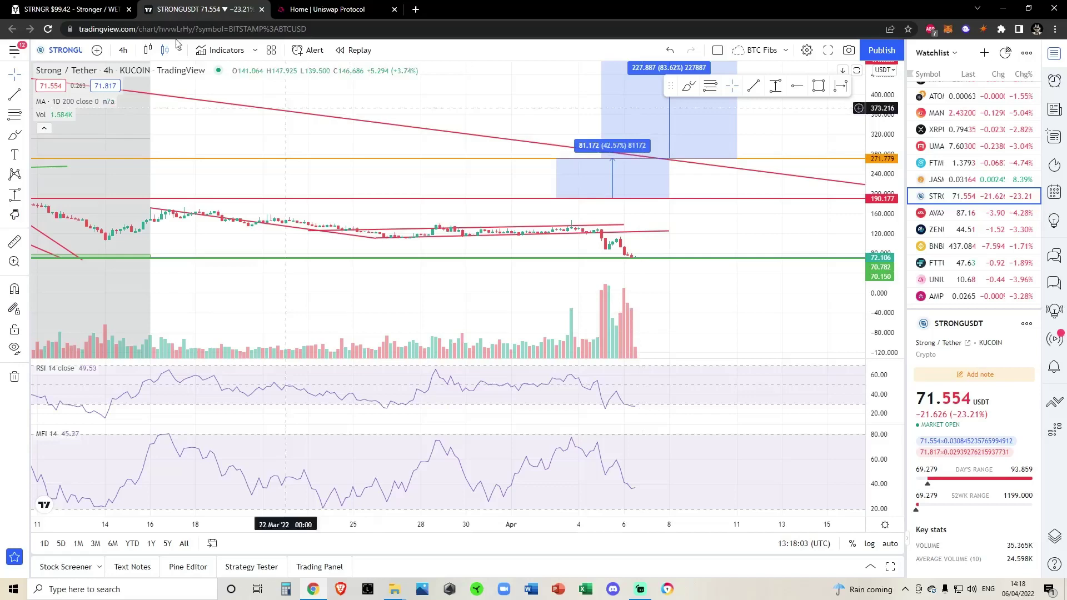
left_click(72, 9)
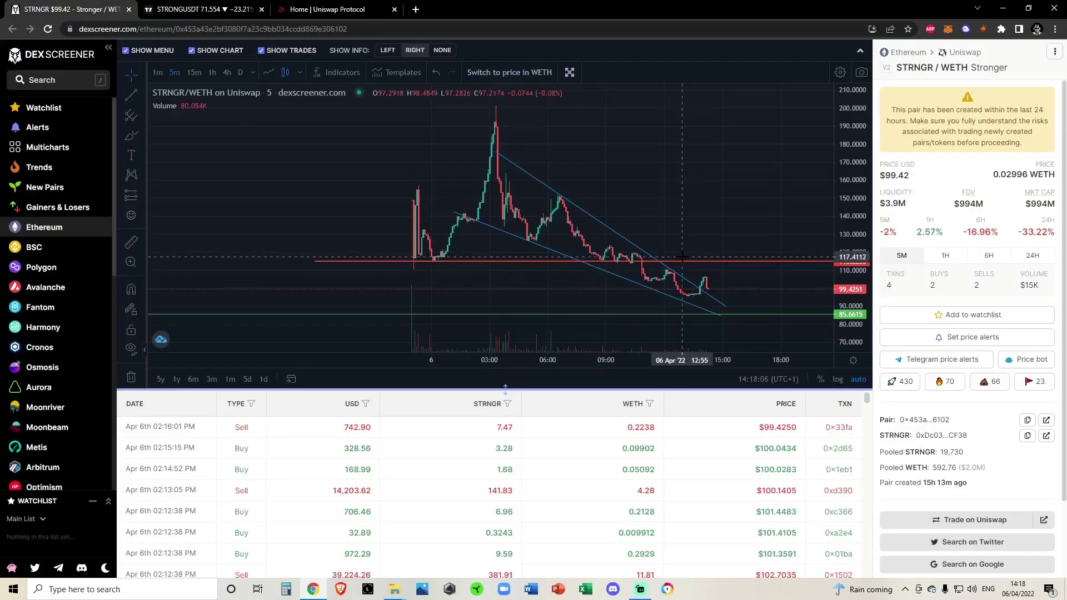
Step: Draw a Fib retracement anchored from the 126.20 swing low up to the 152 high
left_click(142, 115)
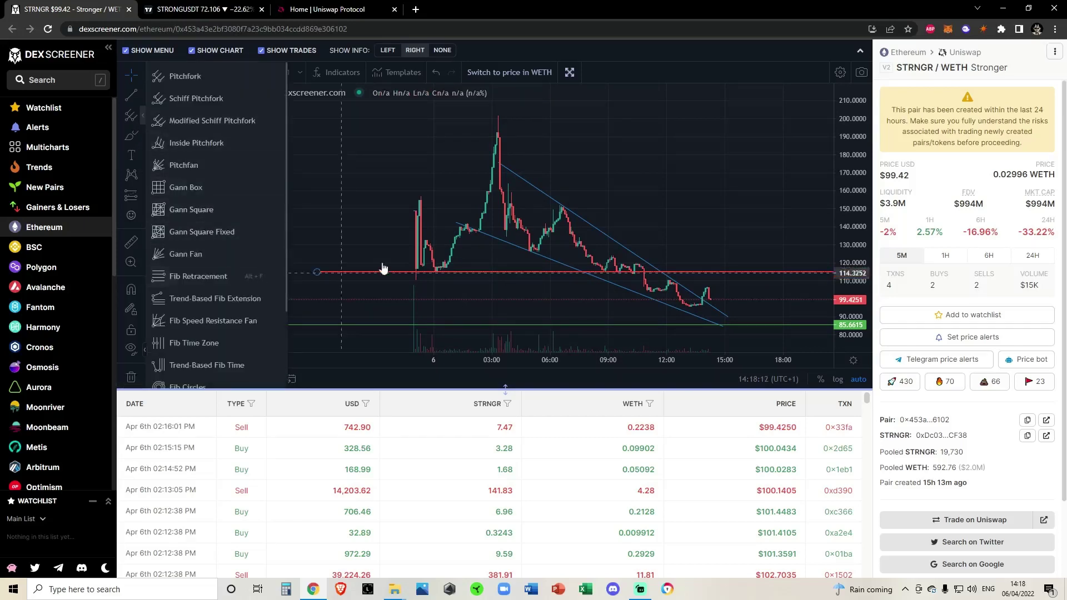
left_click(205, 275)
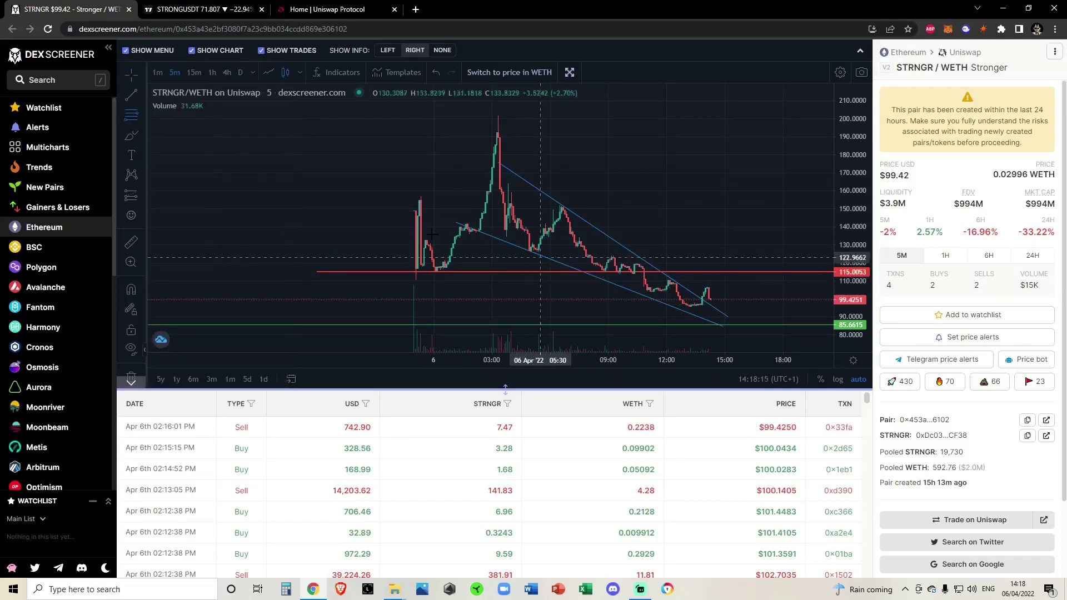
left_click(493, 251)
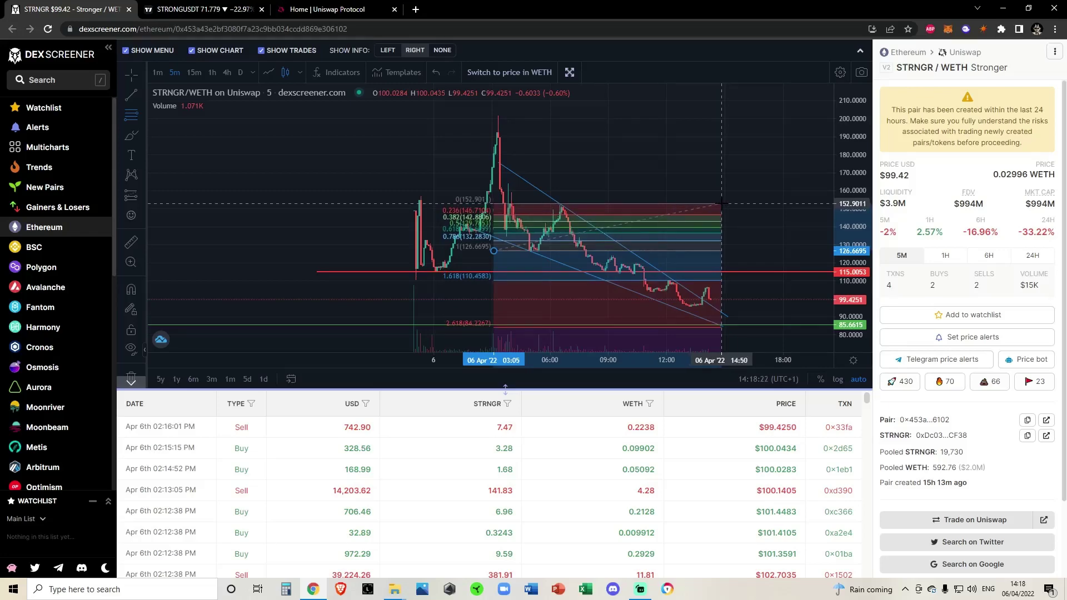
left_click(721, 203)
scroll(500, 113, "up", 3)
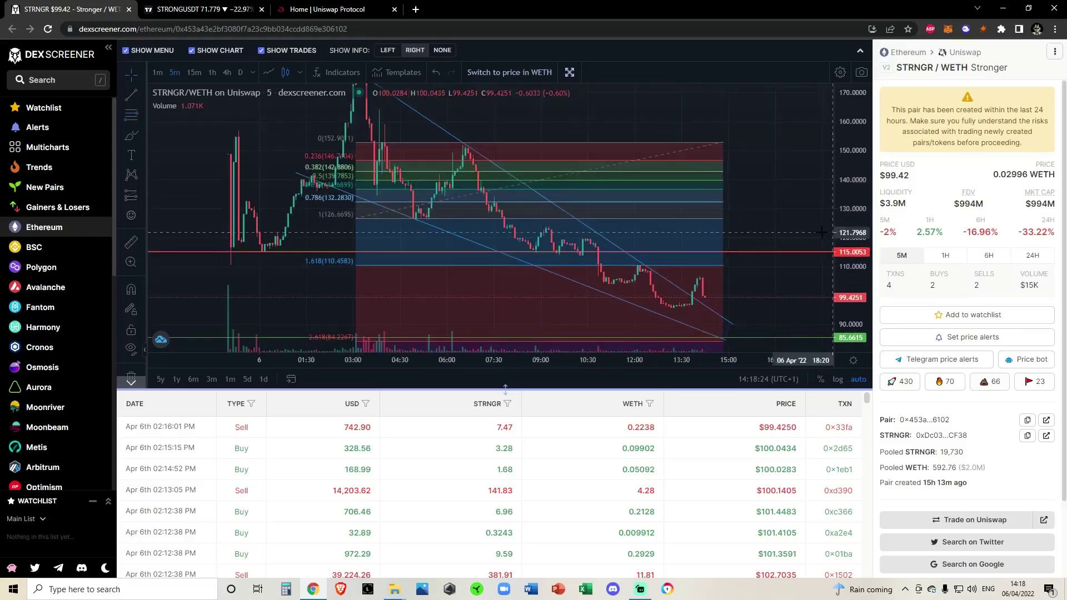
scroll(501, 113, "left", 3)
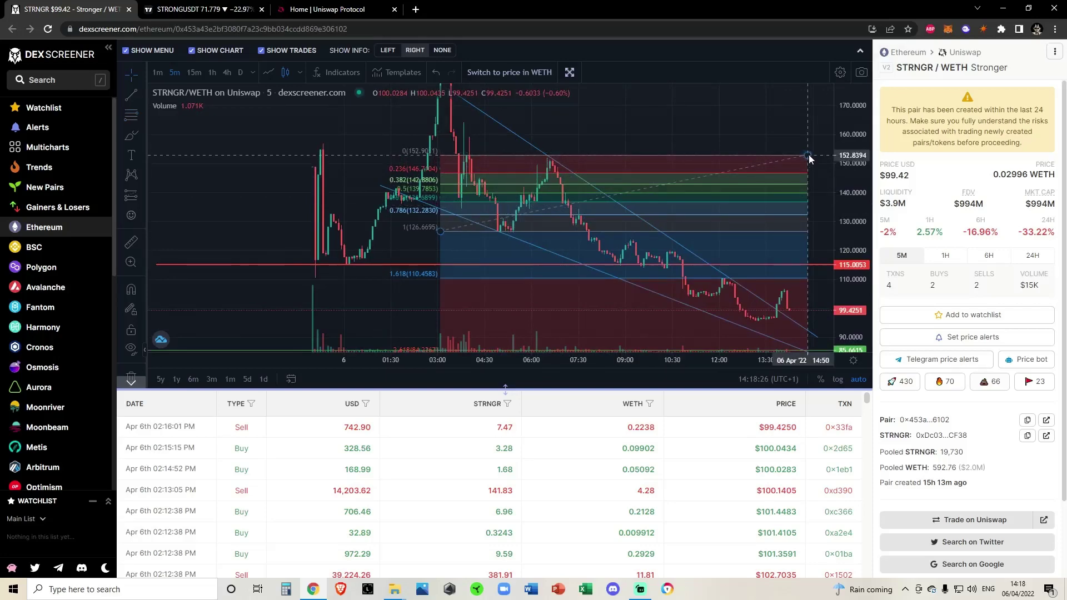
left_click_drag(808, 158, 815, 160)
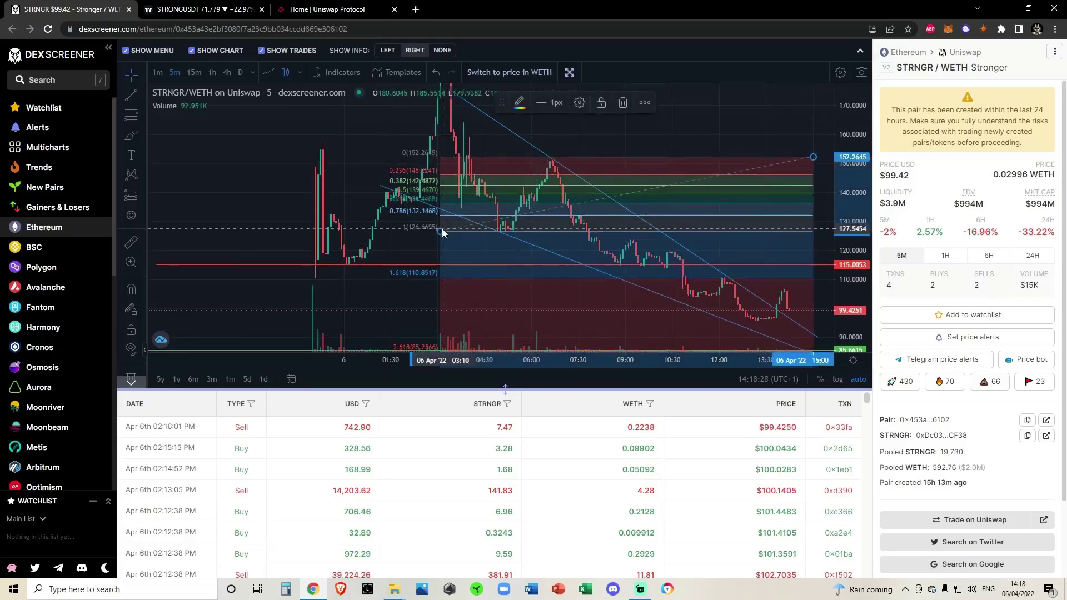
left_click_drag(440, 233, 435, 234)
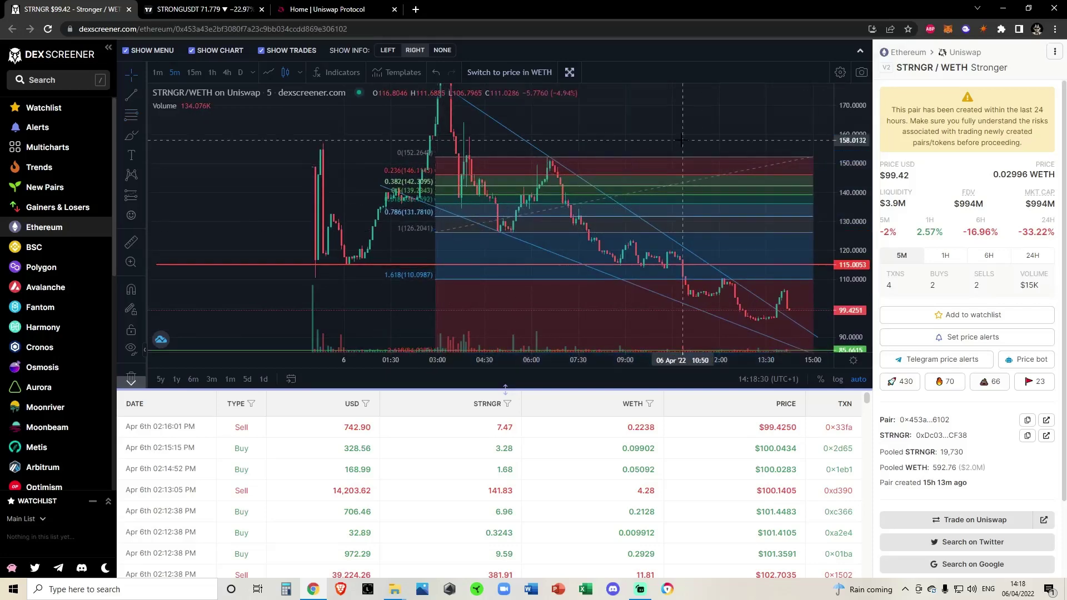
Step: Lower the green support line to the 2.618 level at 83.8587 and reframe the whole rally
scroll(705, 239, "right", 3)
scroll(704, 239, "down", 4)
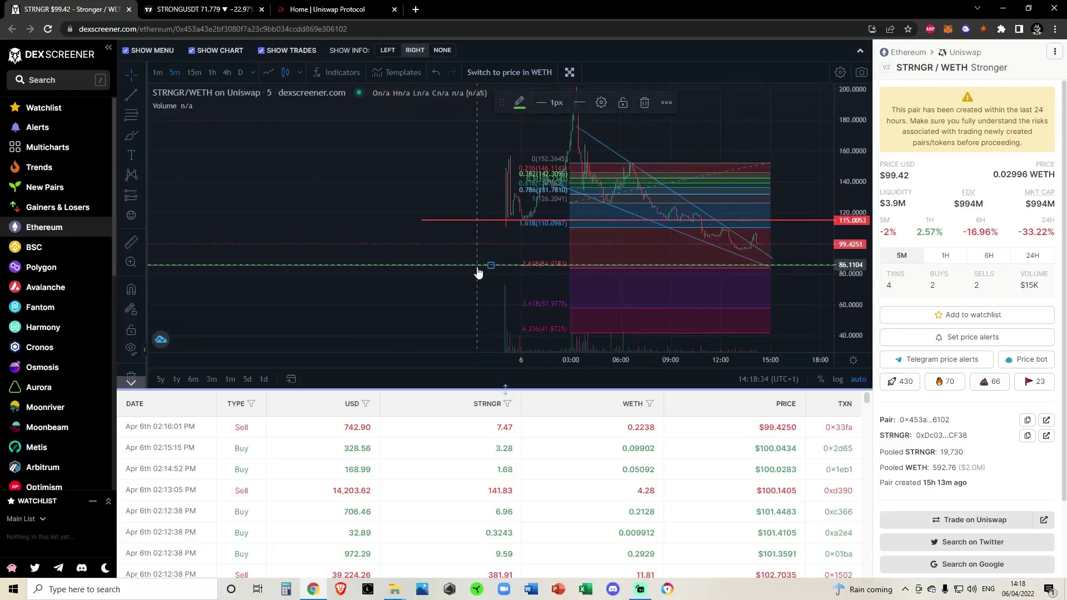
left_click_drag(474, 268, 475, 268)
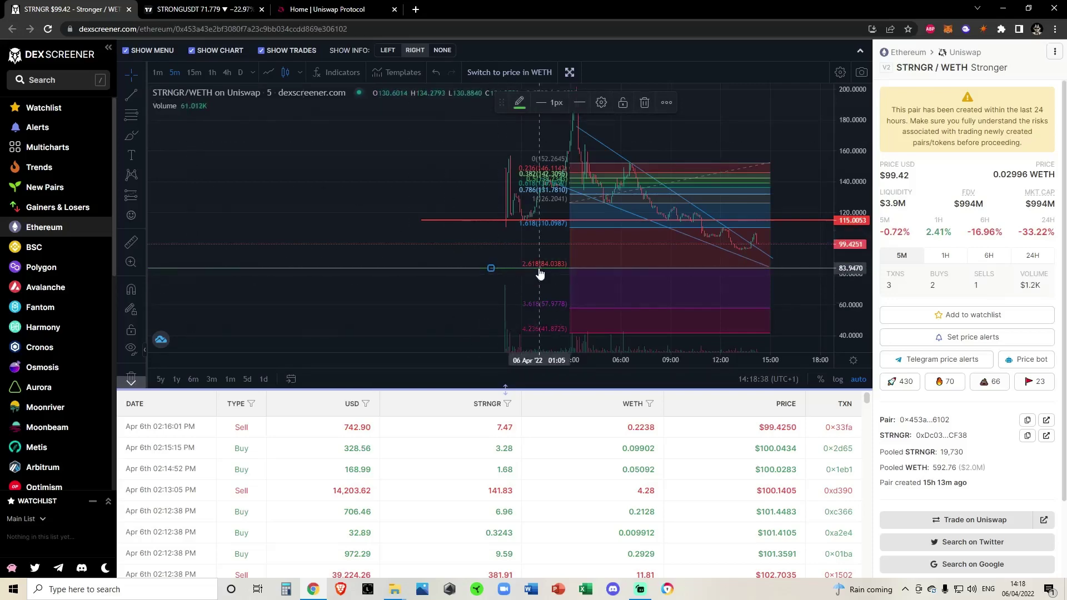
scroll(539, 272, "up", 5)
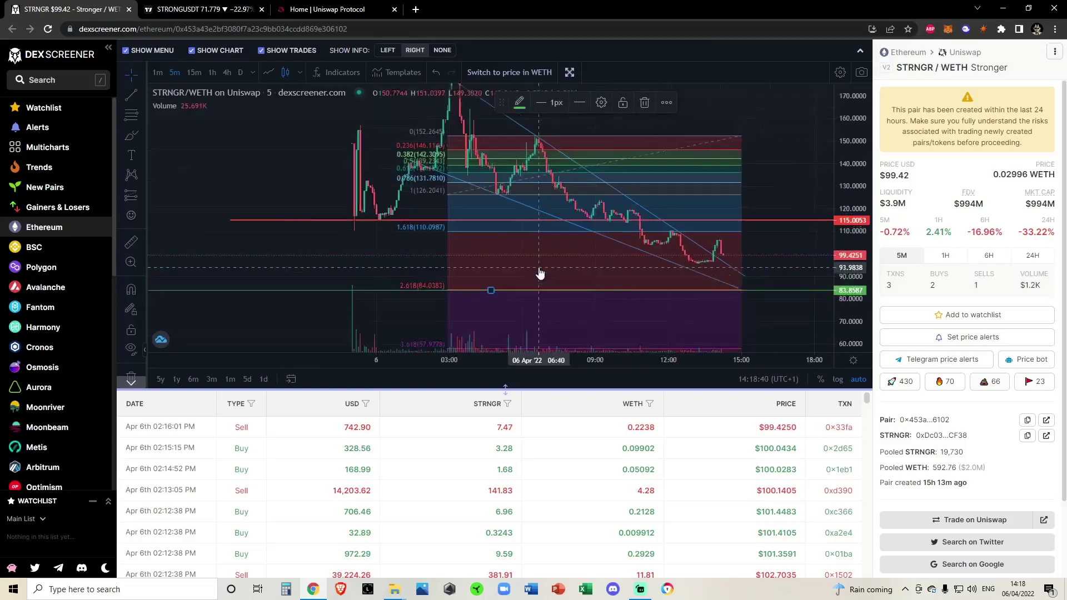
scroll(771, 201, "down", 5)
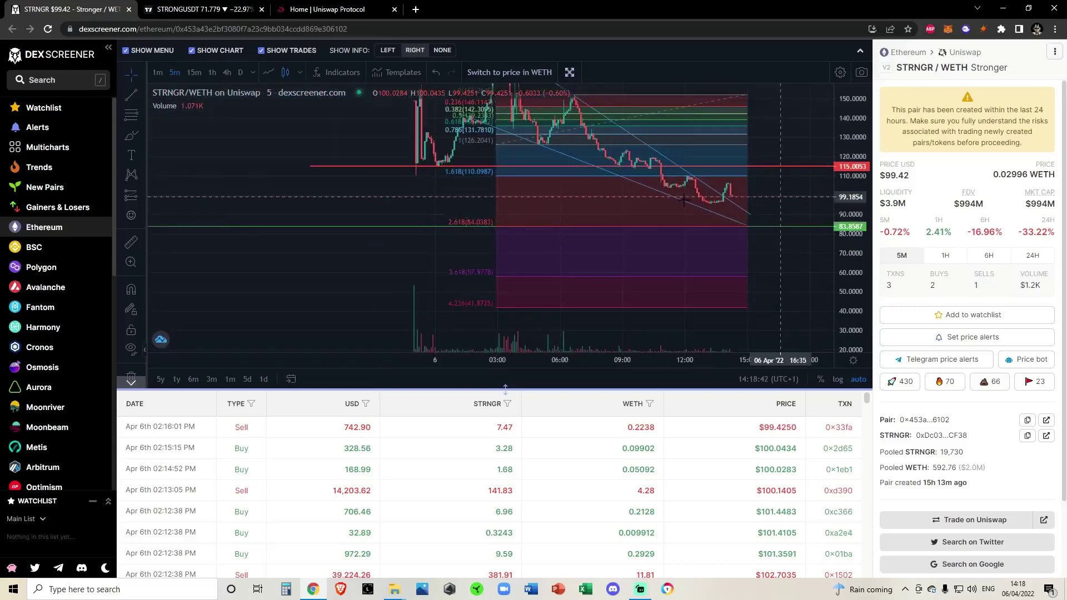
left_click_drag(732, 228, 760, 326)
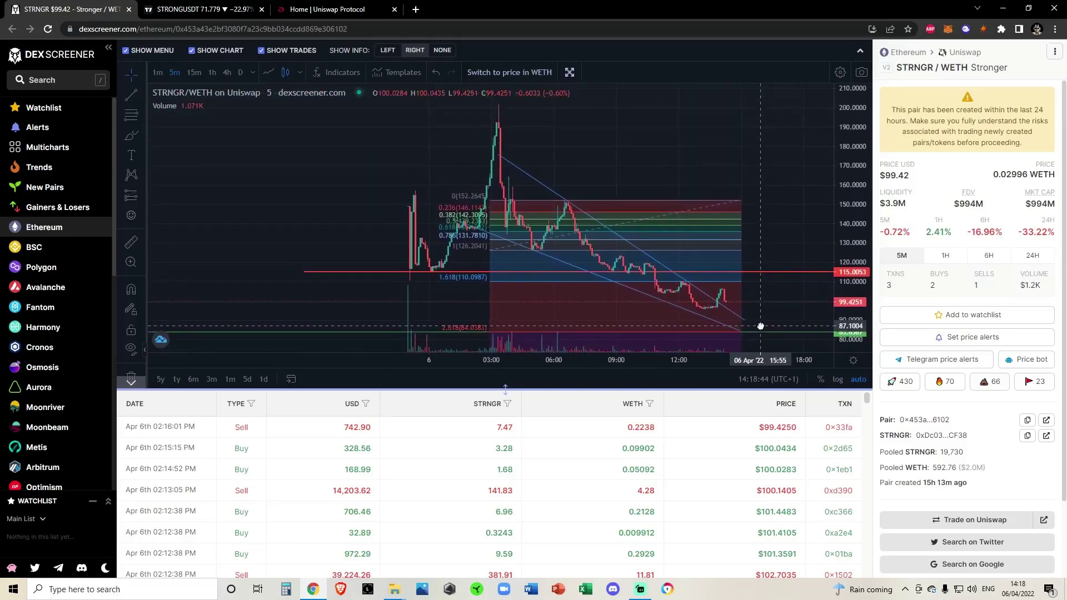
scroll(472, 183, "down", 3)
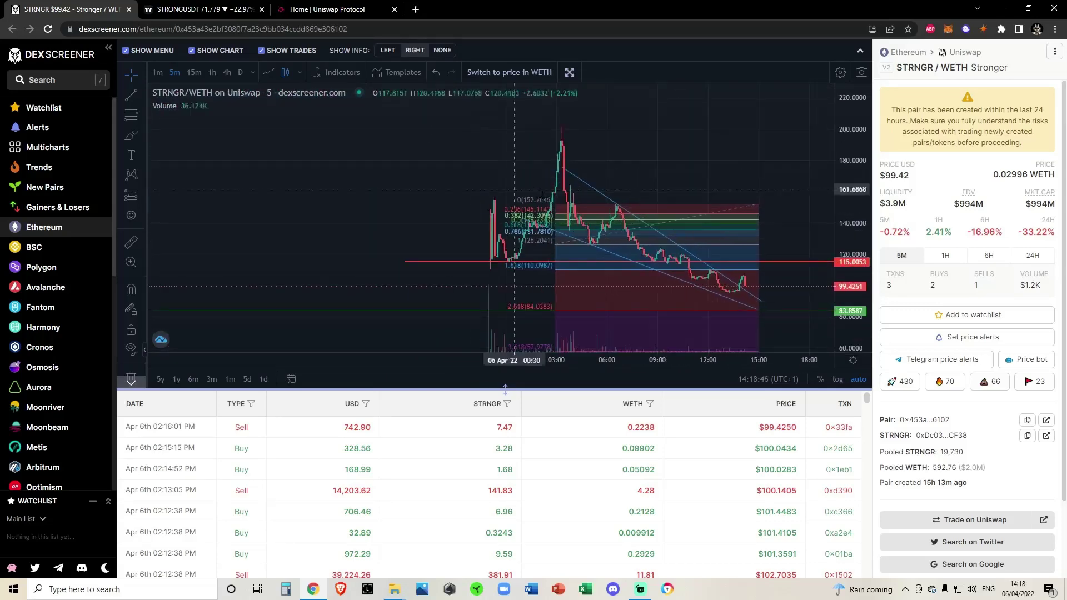
left_click(367, 10)
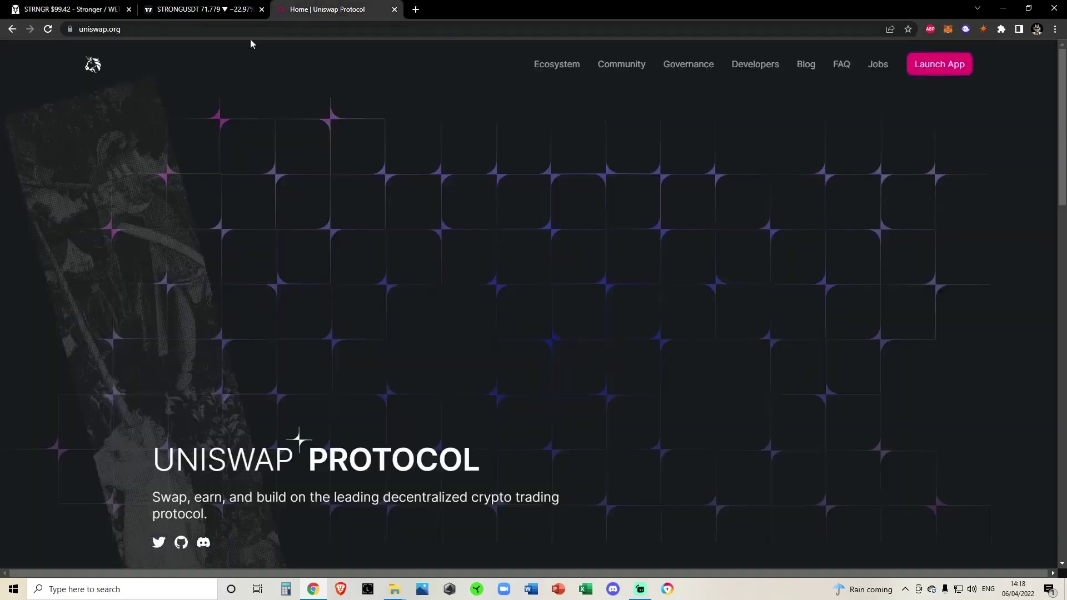
left_click(65, 6)
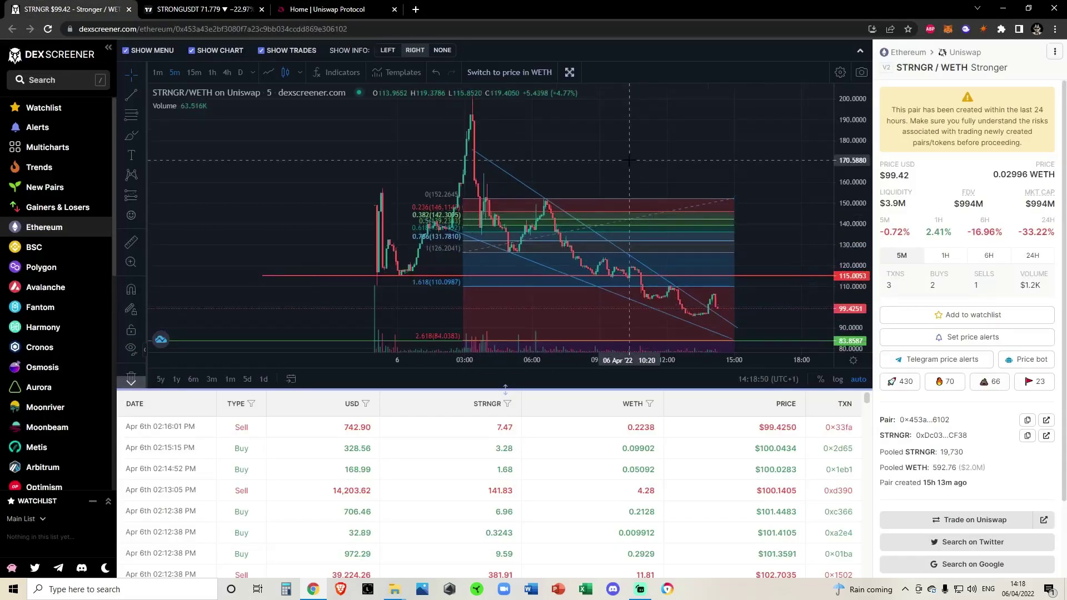
scroll(629, 161, "down", 1)
scroll(967, 222, "down", 1)
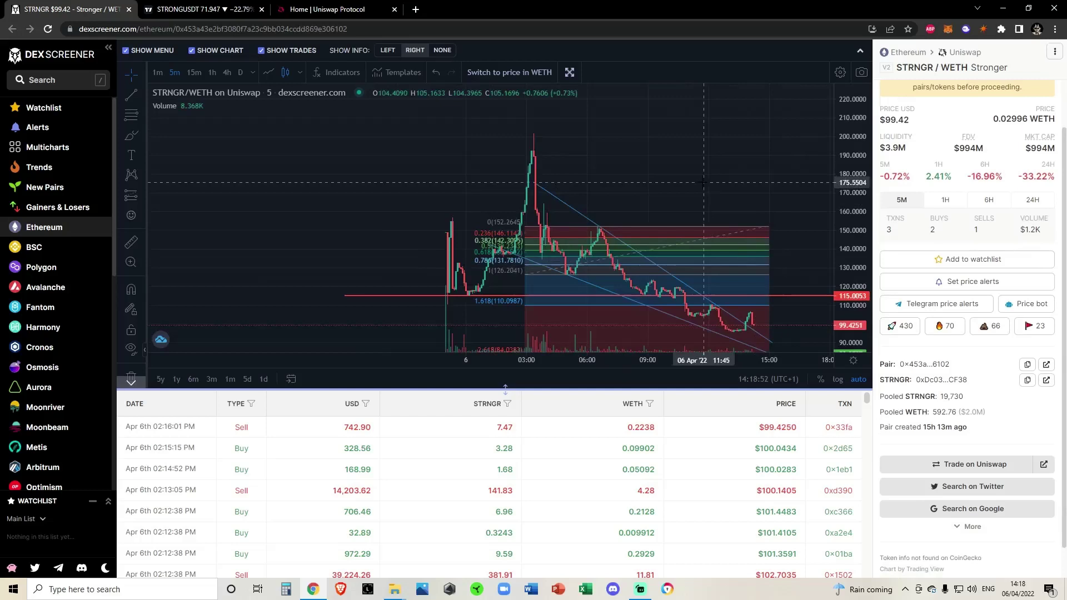
left_click(134, 134)
mouse_move(428, 295)
left_mouse_down()
mouse_move(444, 222)
mouse_move(494, 256)
mouse_move(533, 139)
mouse_move(559, 269)
mouse_move(604, 216)
mouse_move(639, 311)
mouse_move(666, 294)
mouse_move(682, 203)
mouse_move(720, 336)
mouse_move(743, 260)
left_mouse_up()
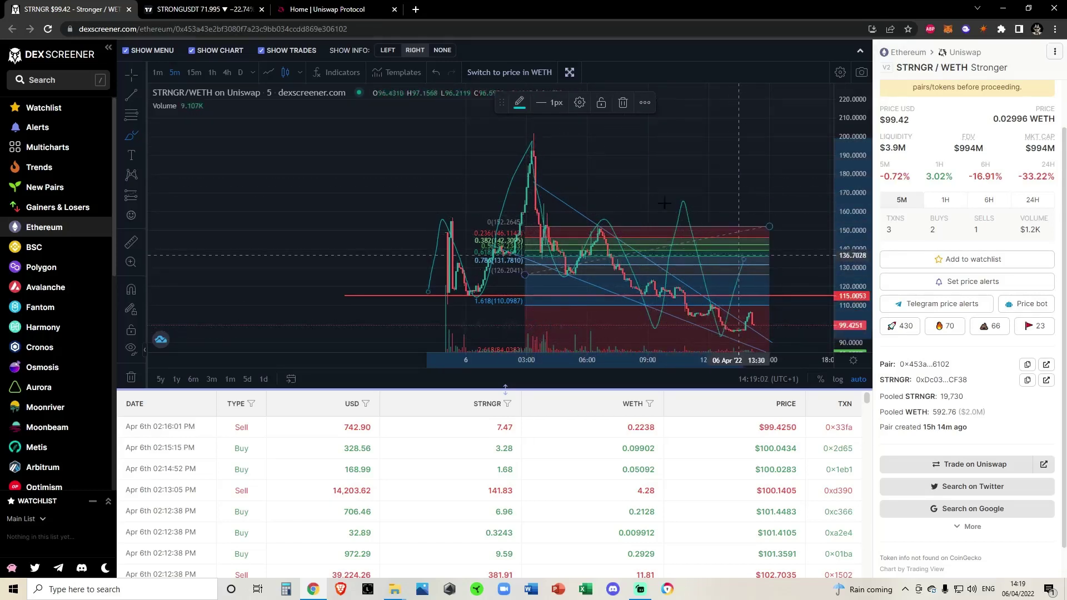
left_click(434, 77)
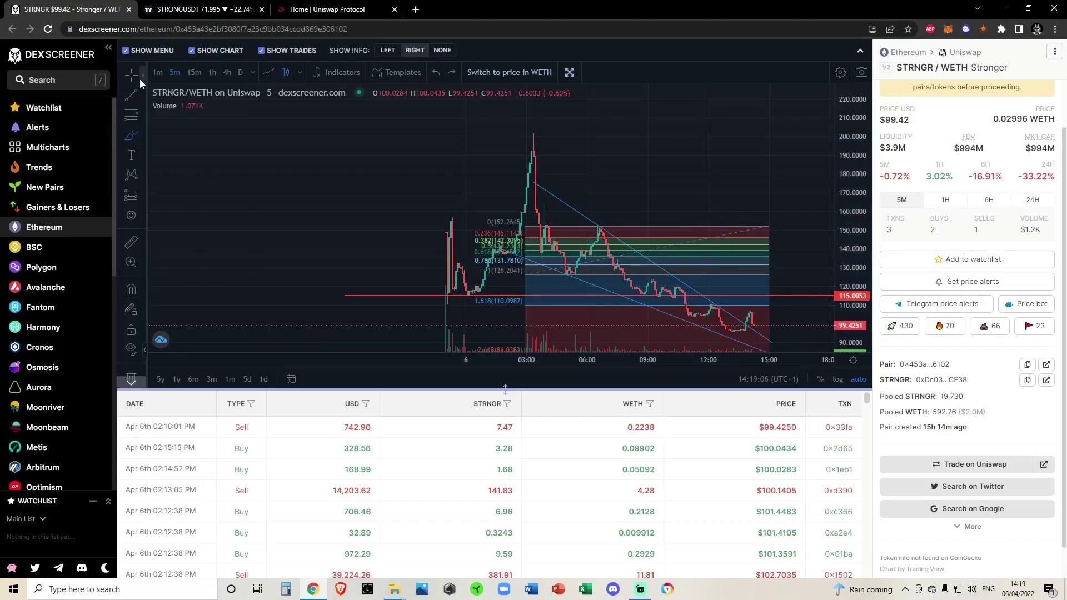
Step: Fix the green support line at 83.86, then pan up to show the top of the price spike
left_click_drag(323, 156, 218, 155)
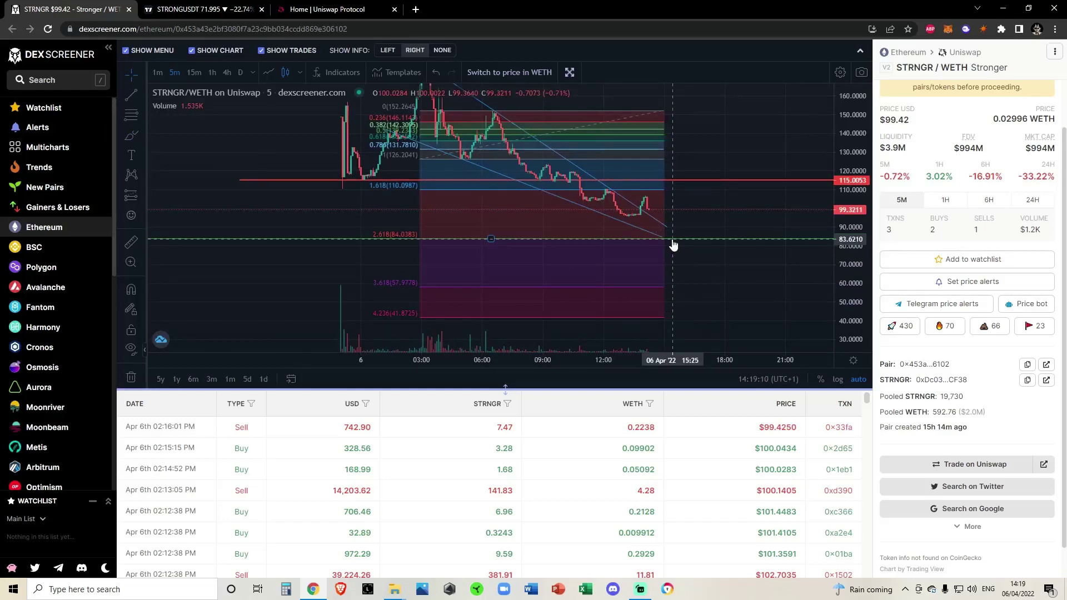
left_click(672, 245)
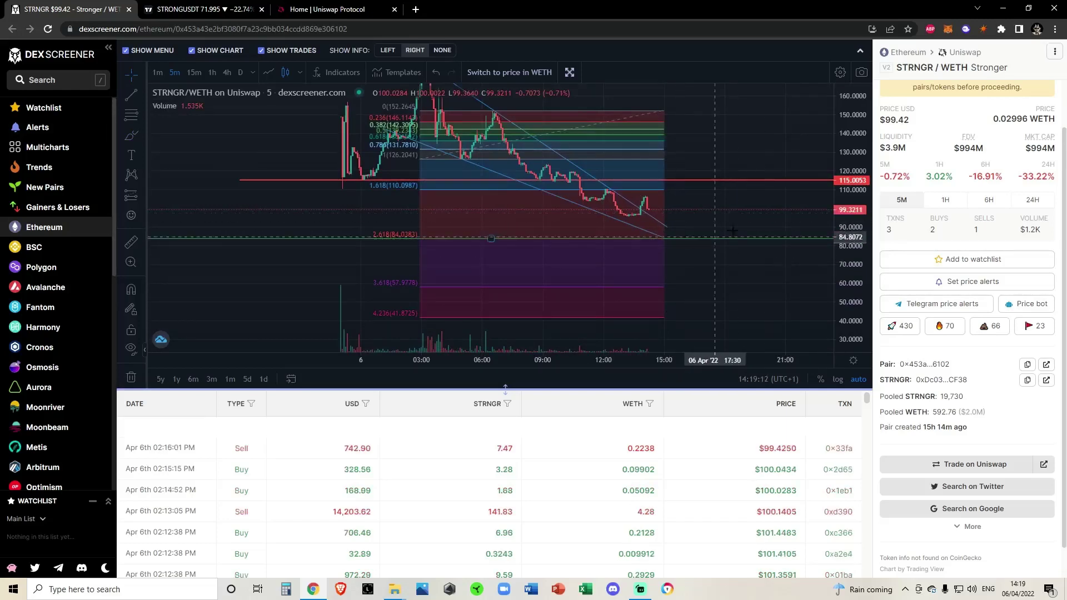
left_click_drag(726, 223, 733, 257)
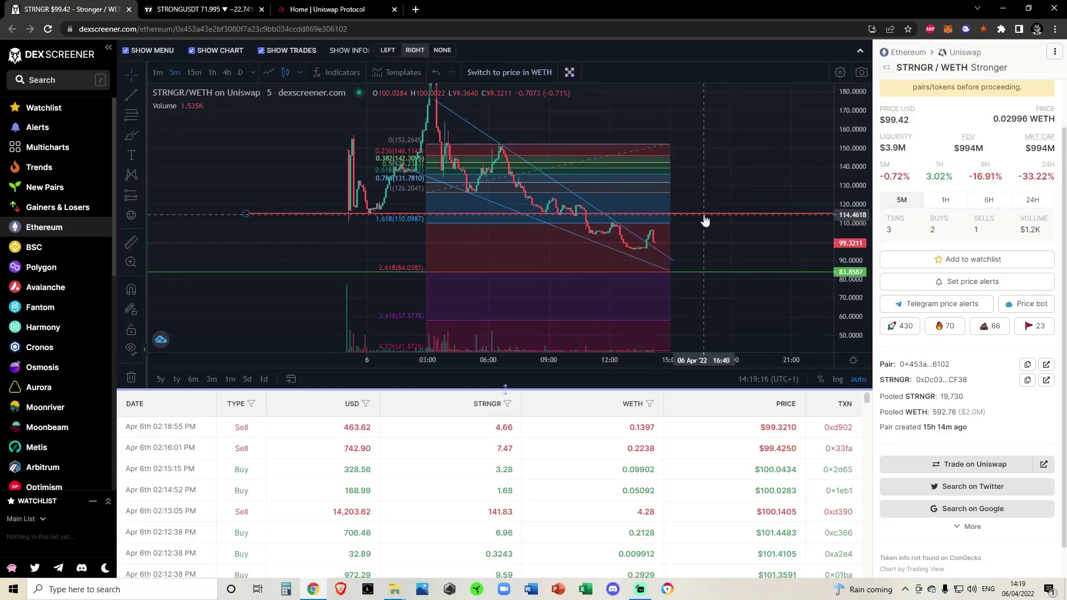
left_click_drag(704, 221, 740, 283)
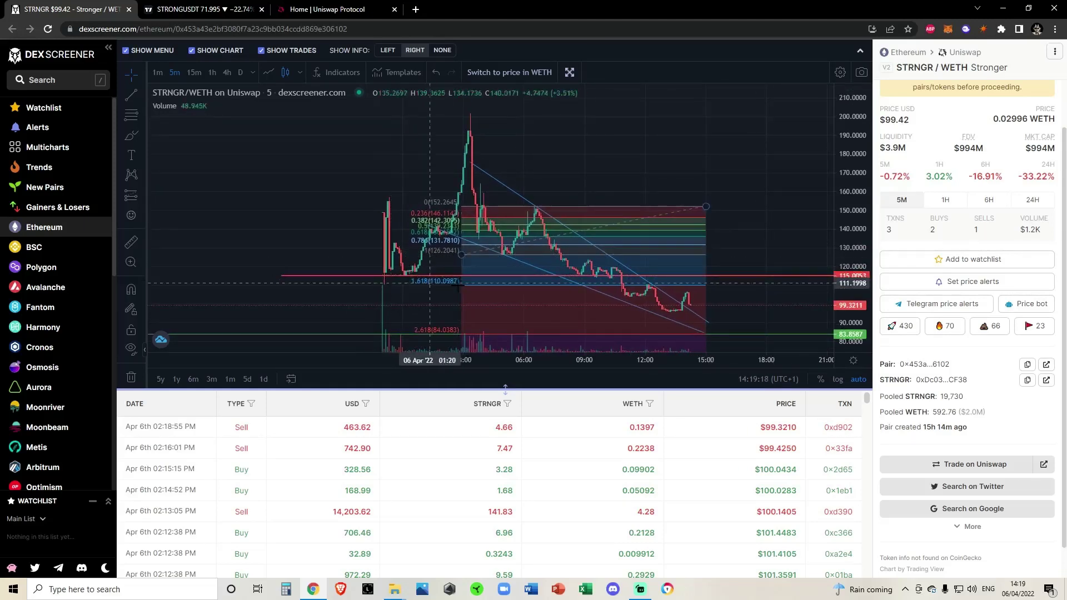
Step: Draw a Fib retracement from 115.05 up to the 192.75 high, placing 0.618 near 144.73
left_click(141, 114)
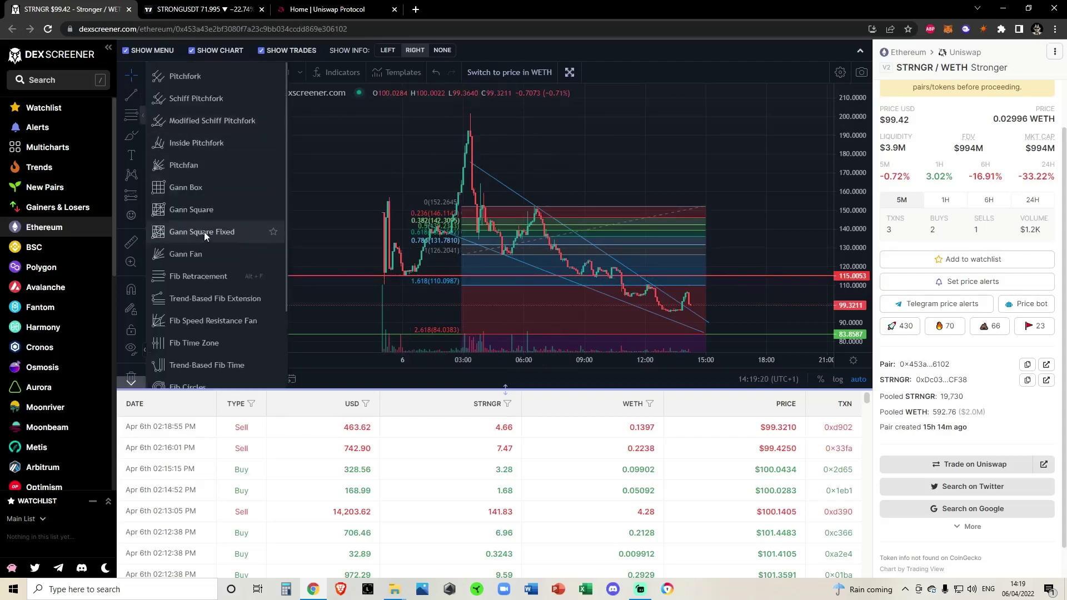
left_click(202, 286)
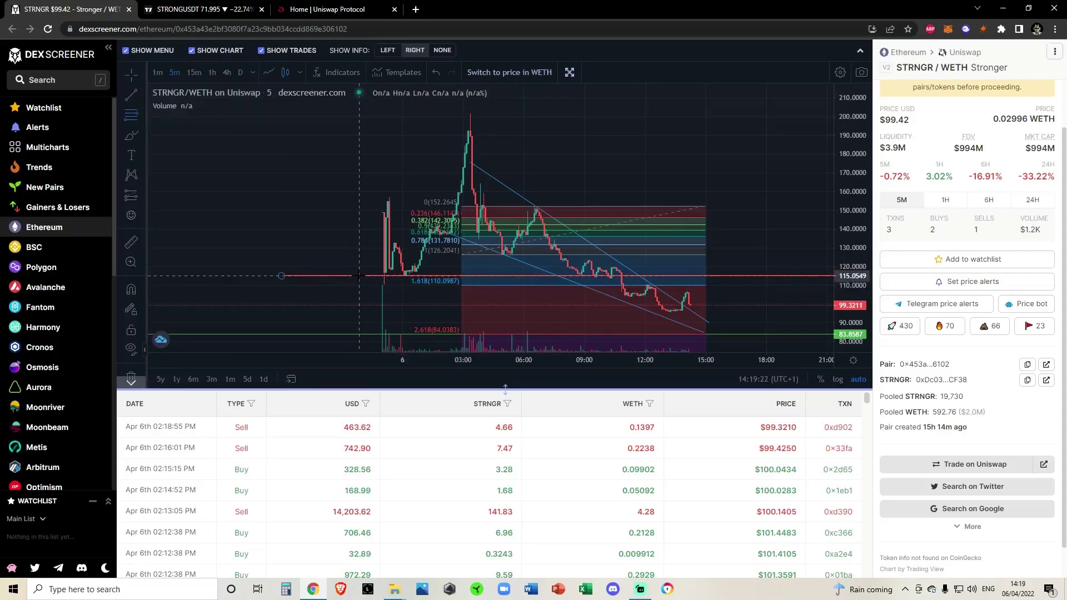
left_click(359, 275)
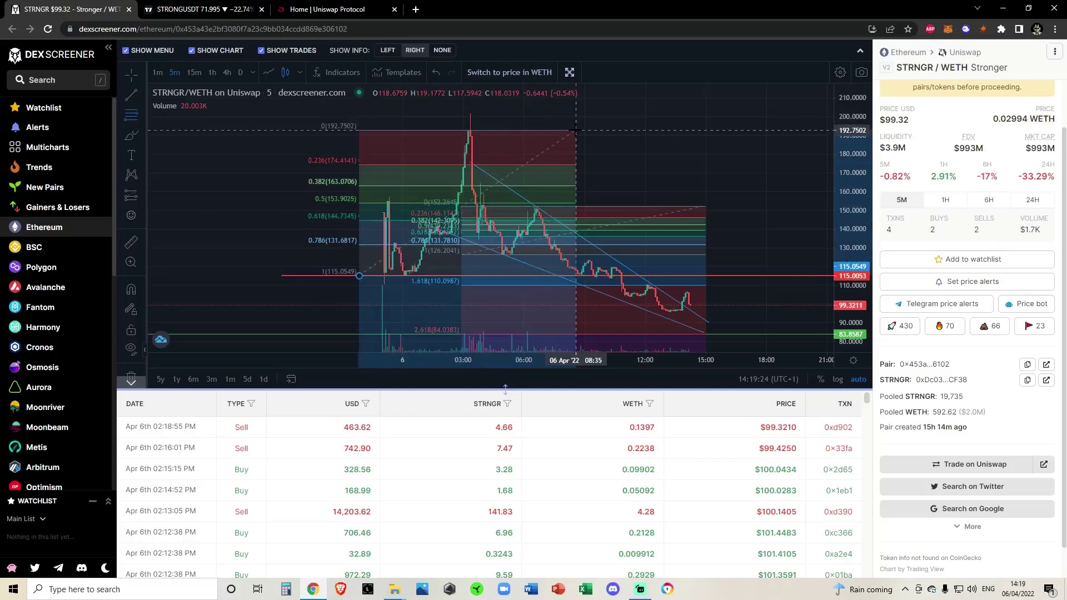
left_click(576, 130)
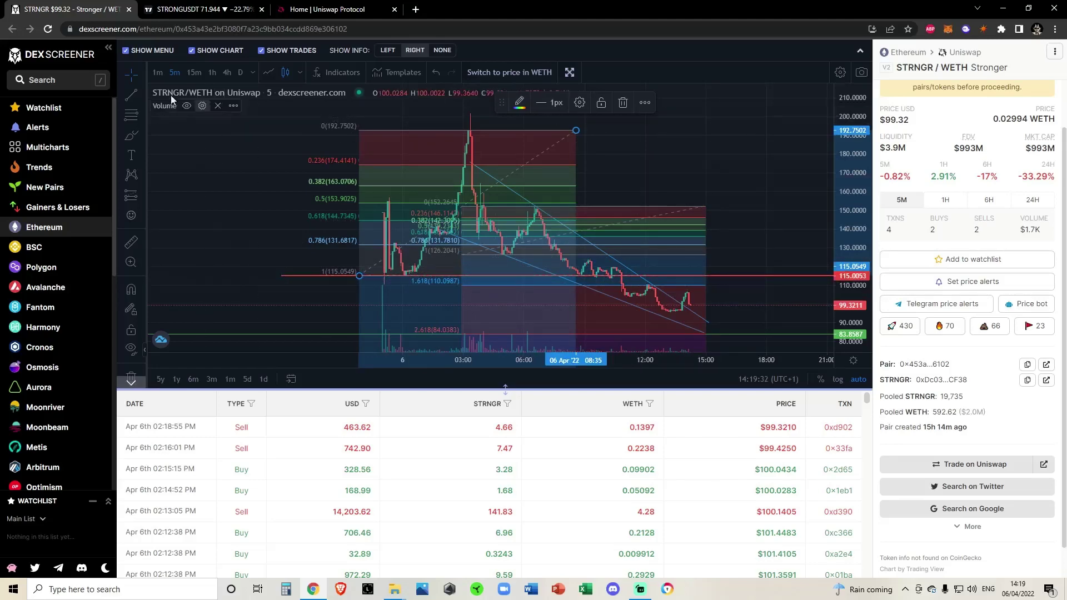
Step: Switch STRNGR/WETH to 4-hour candles, zoomed out and panned onto the recent candles
left_click(240, 72)
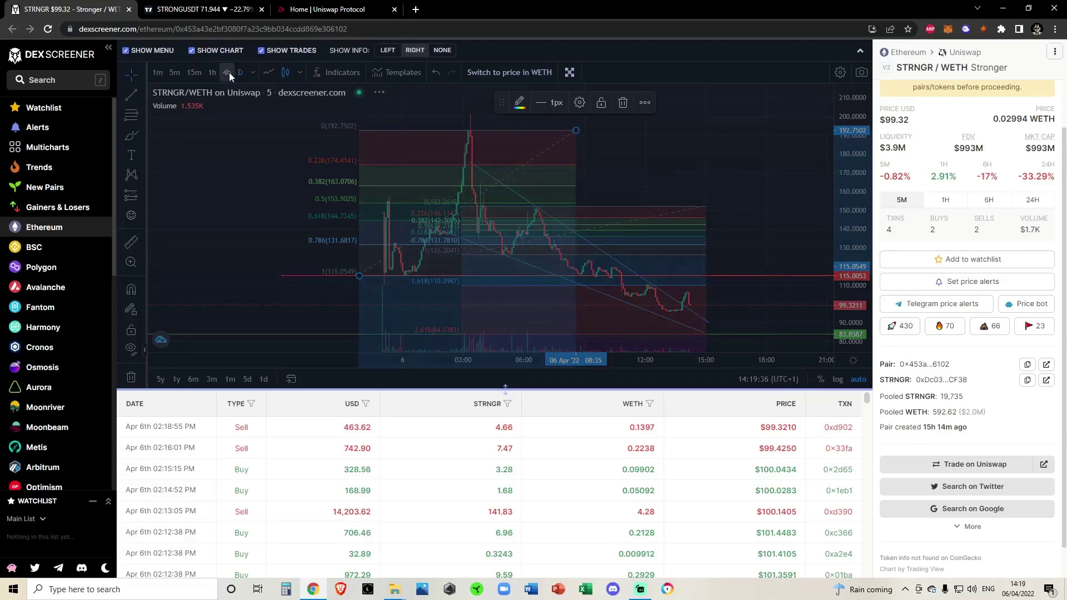
left_click(227, 73)
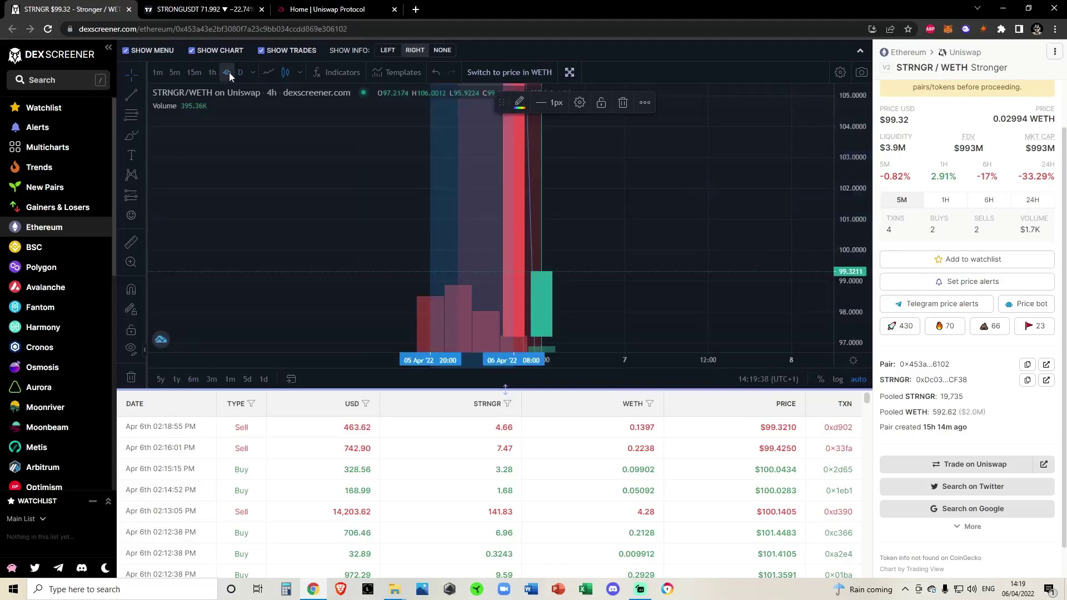
scroll(732, 264, "down", 5)
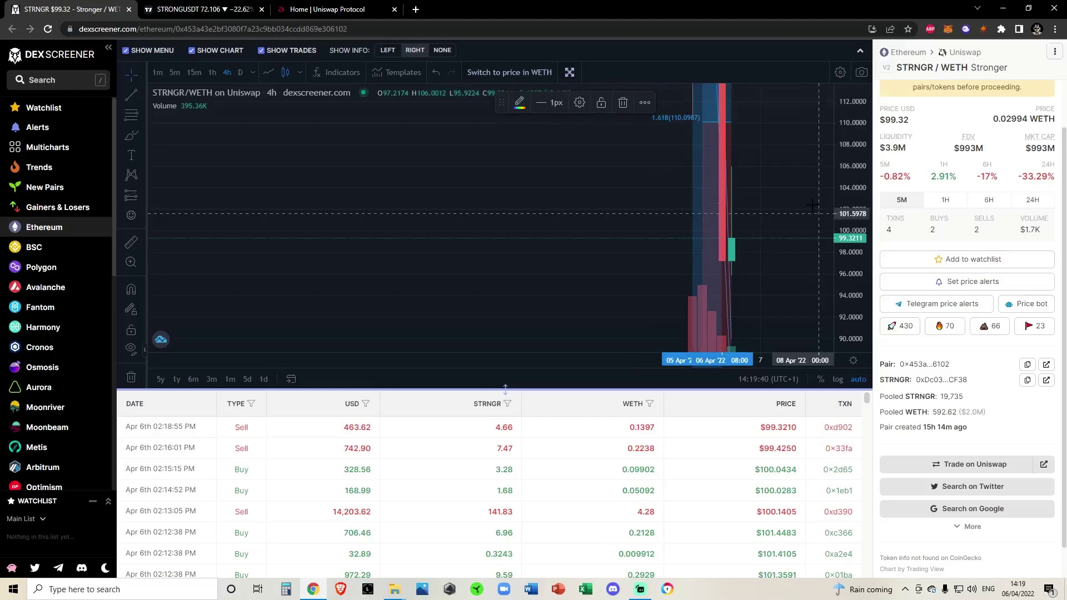
scroll(732, 263, "down", 4)
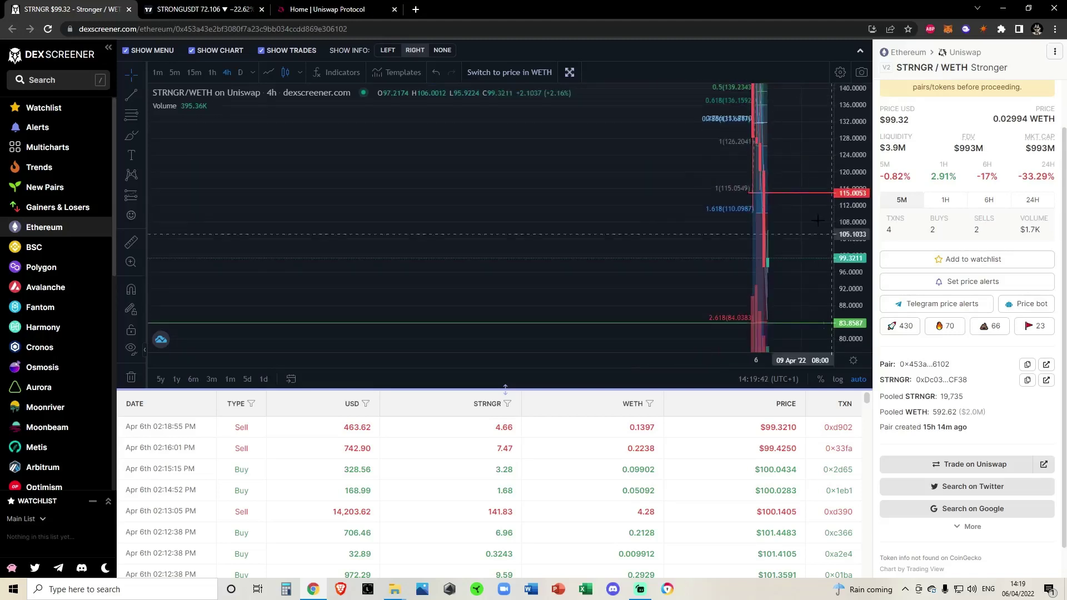
left_click_drag(739, 197, 656, 105)
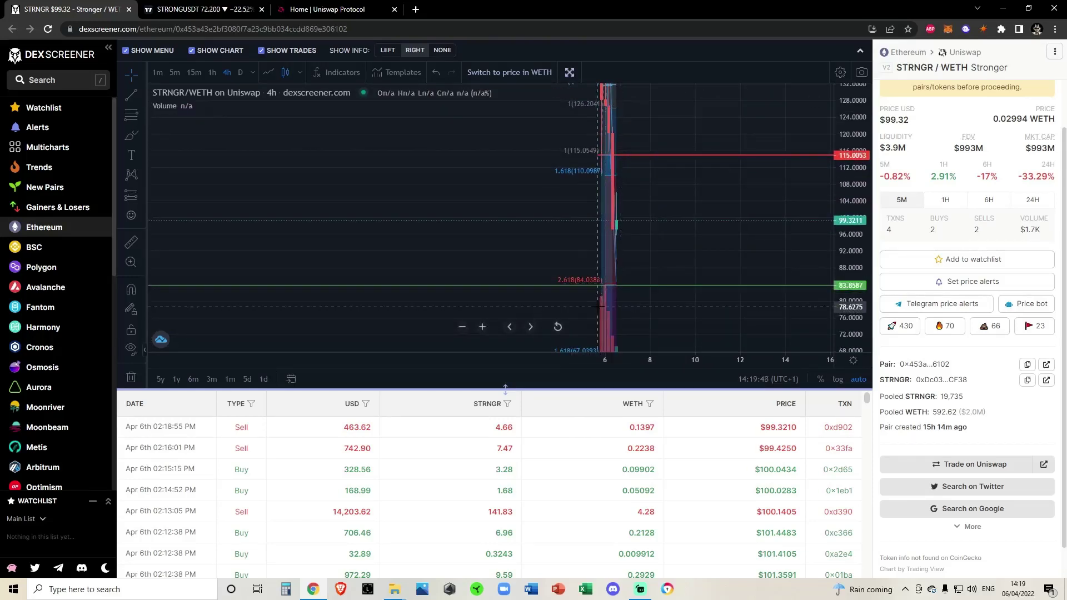
Step: Go back to 5-minute candles and frame both Fib retracements and the support lines
left_click(176, 73)
scroll(742, 322, "down", 8)
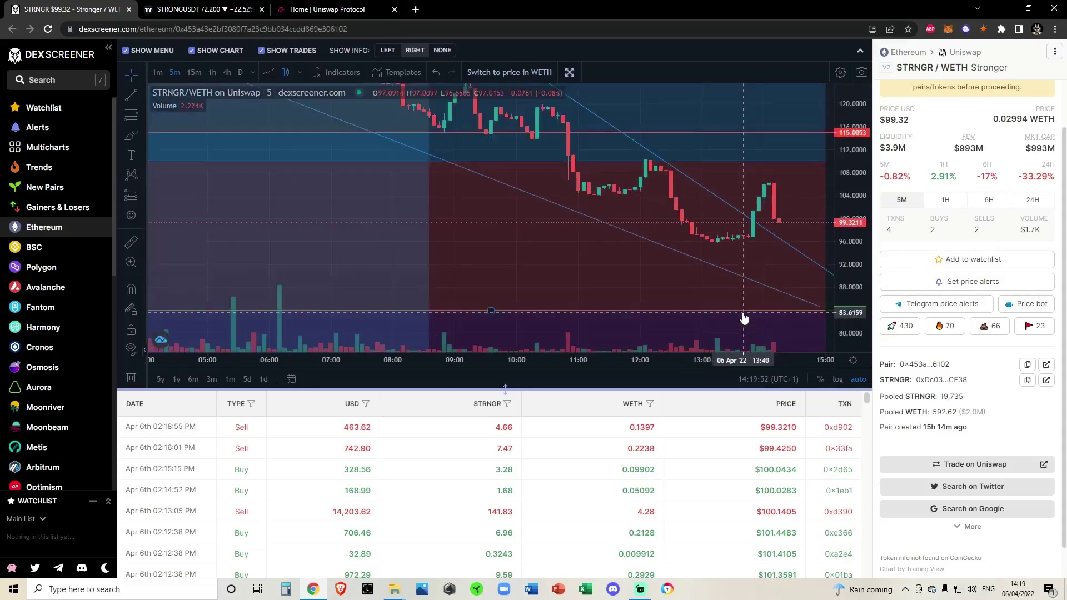
scroll(544, 192, "down", 2)
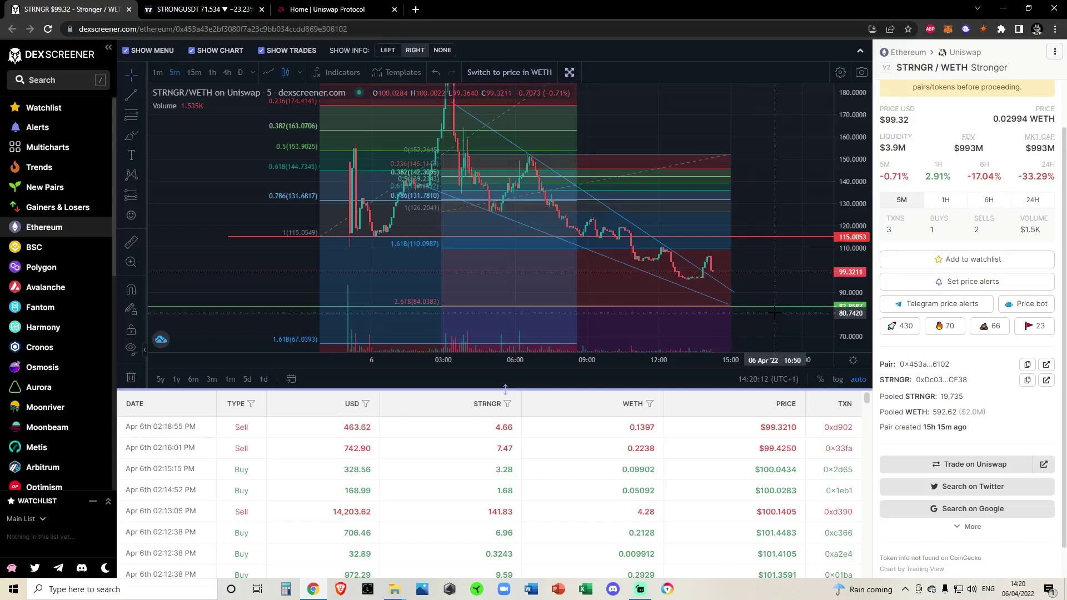
left_click_drag(745, 312, 751, 340)
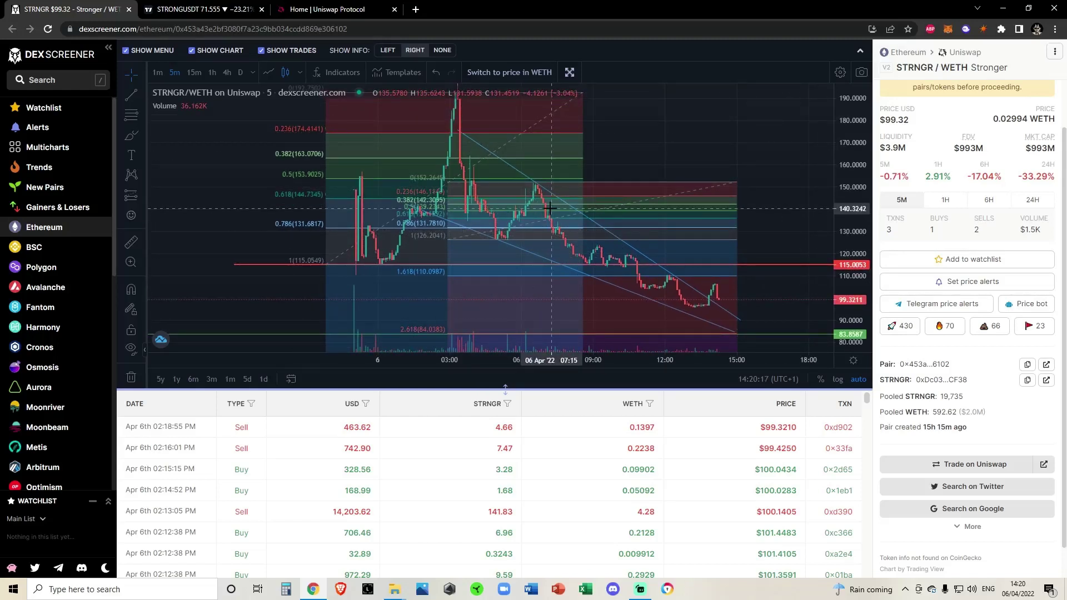
scroll(733, 189, "down", 3)
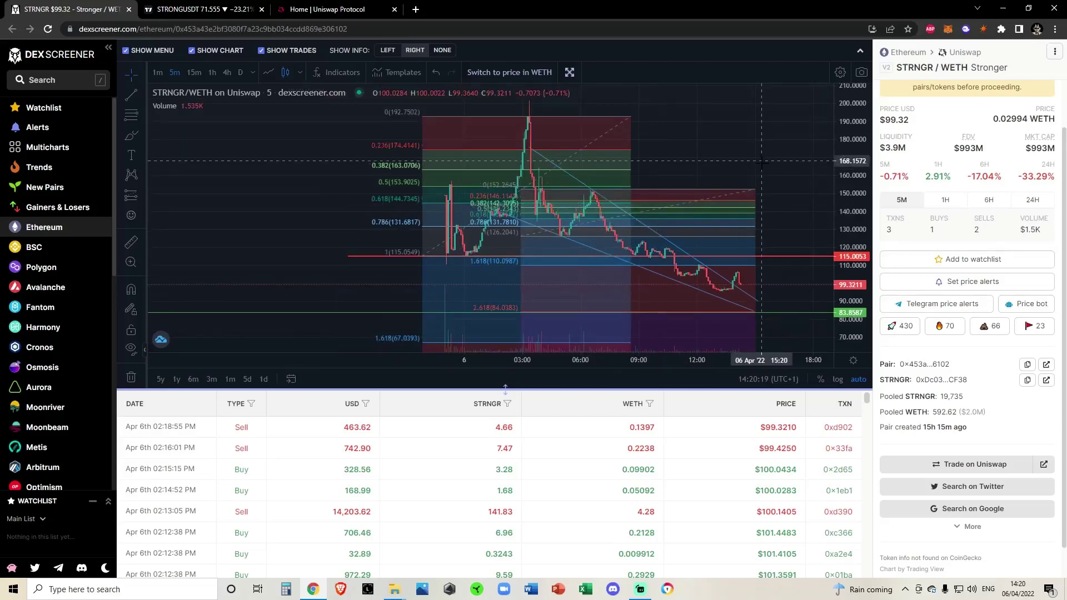
left_click_drag(763, 179, 764, 162)
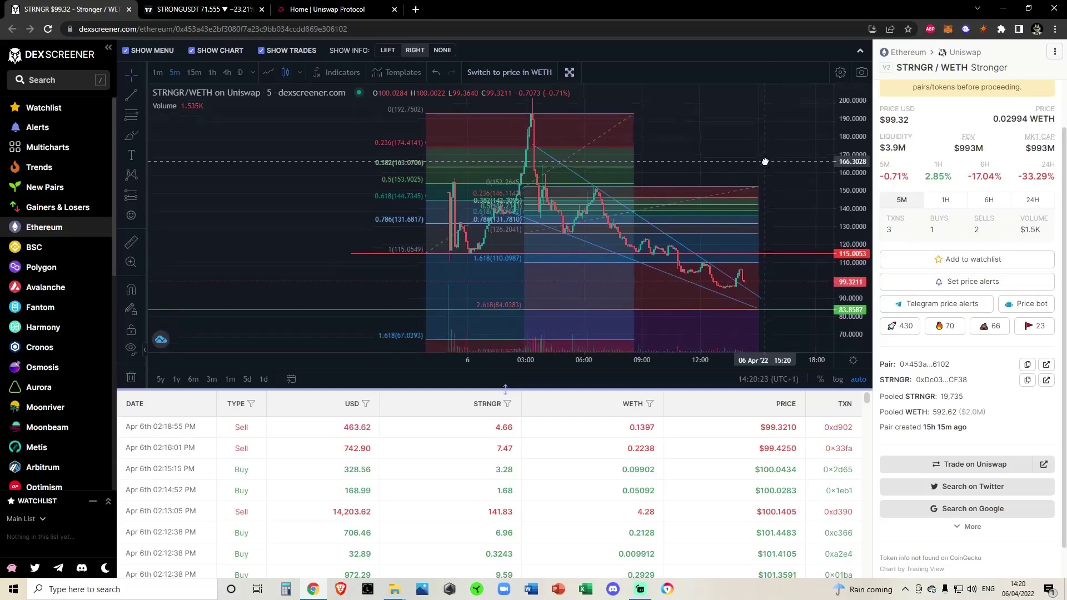
left_click_drag(456, 191, 373, 160)
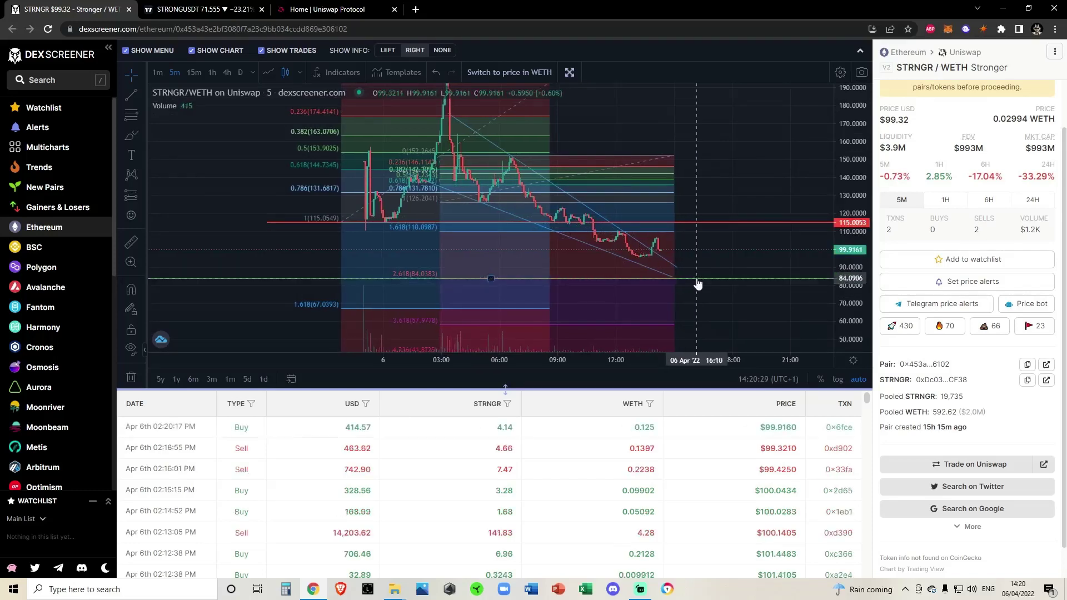
left_click_drag(718, 143, 737, 177)
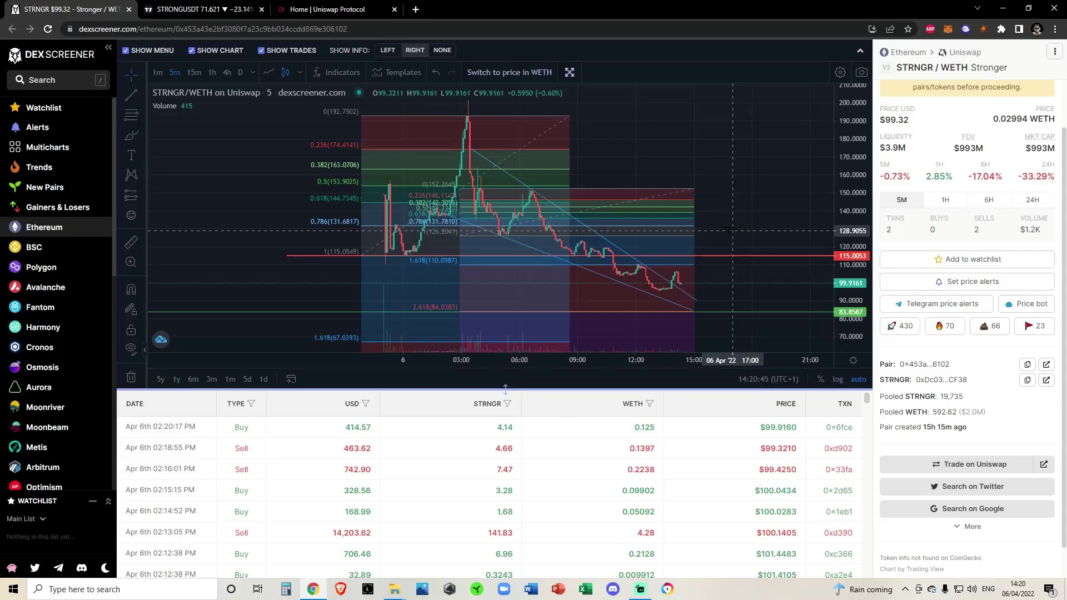
Step: Show TradingView's STRONG/USDT 4h chart zoomed out to cover February through April
key("ctrl+Tab")
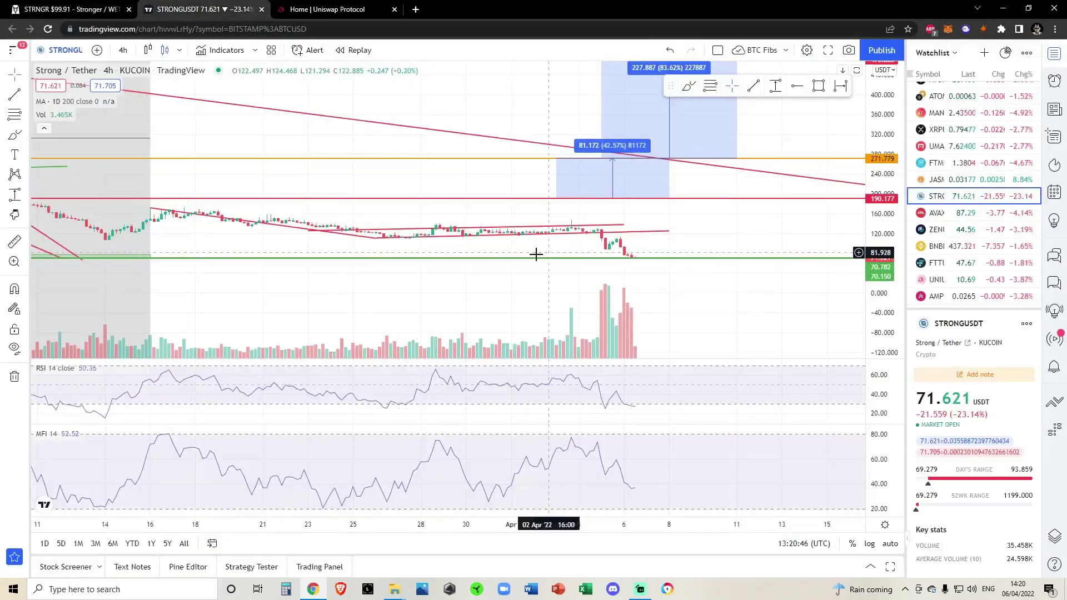
scroll(536, 255, "down", 4)
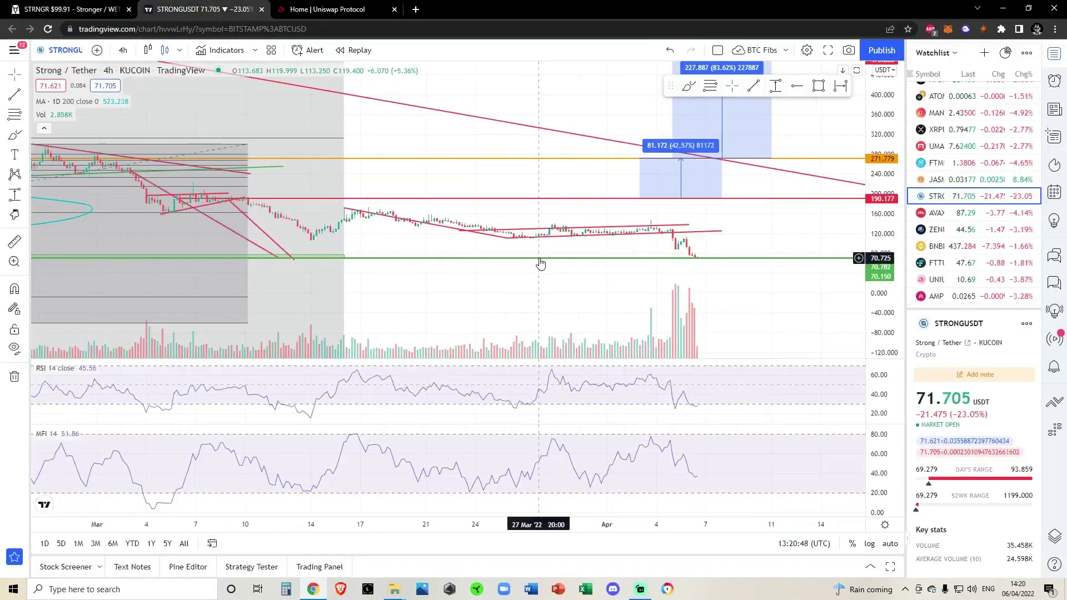
scroll(561, 266, "down", 3)
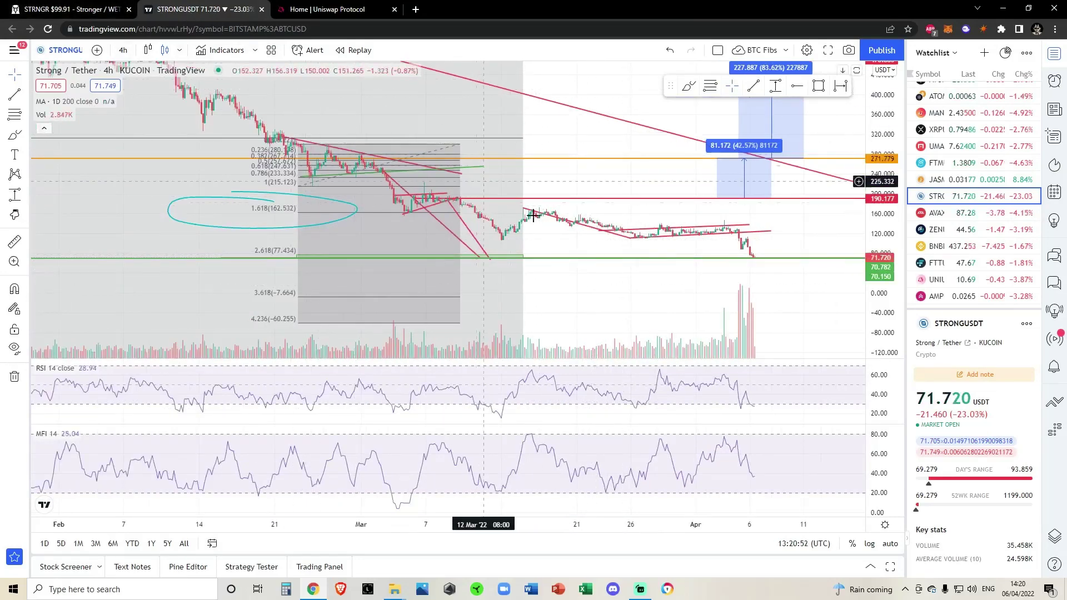
scroll(750, 311, "up", 4)
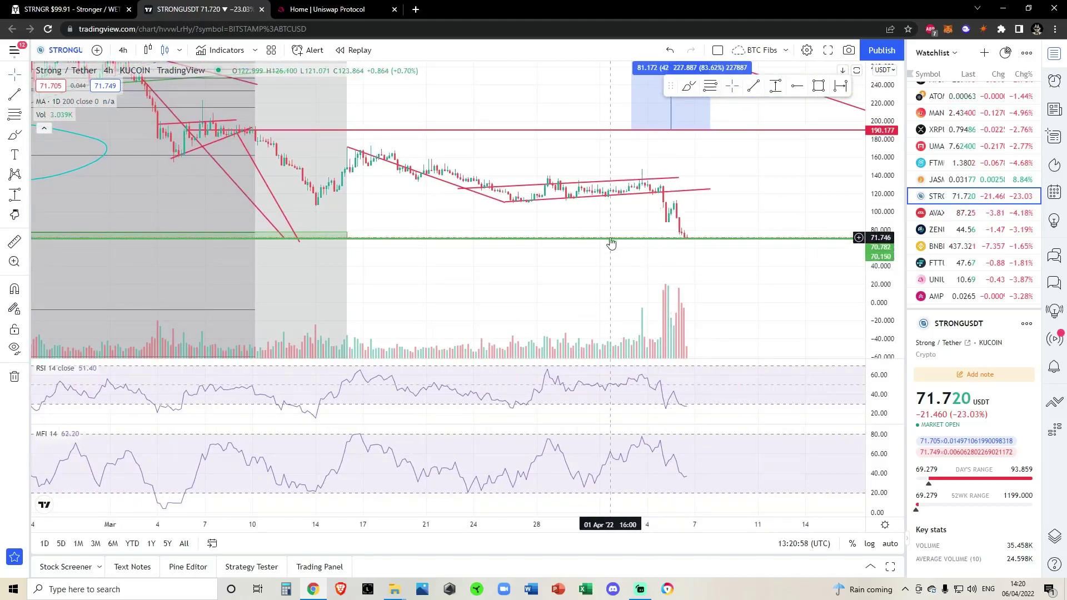
Step: Return to DexScreener's STRNGR/WETH chart and shift it slightly left
left_click(138, 5)
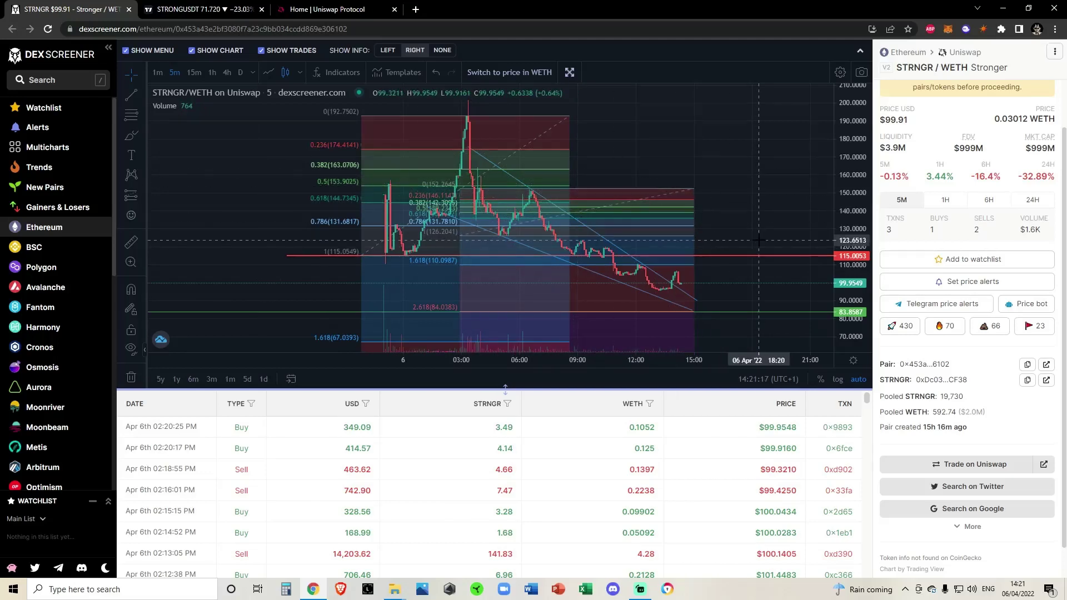
left_click_drag(760, 243, 748, 243)
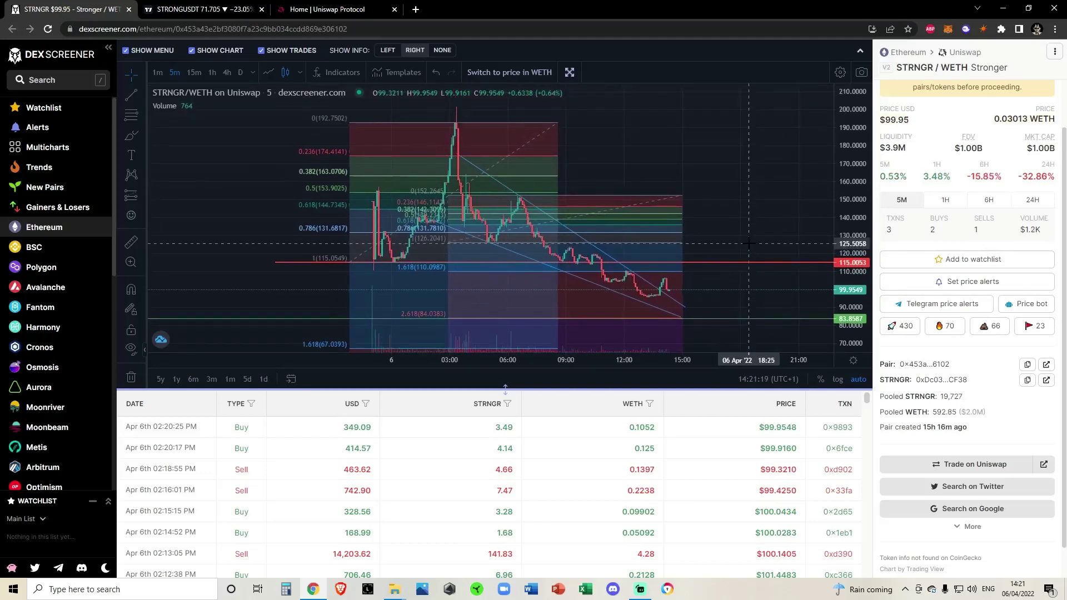